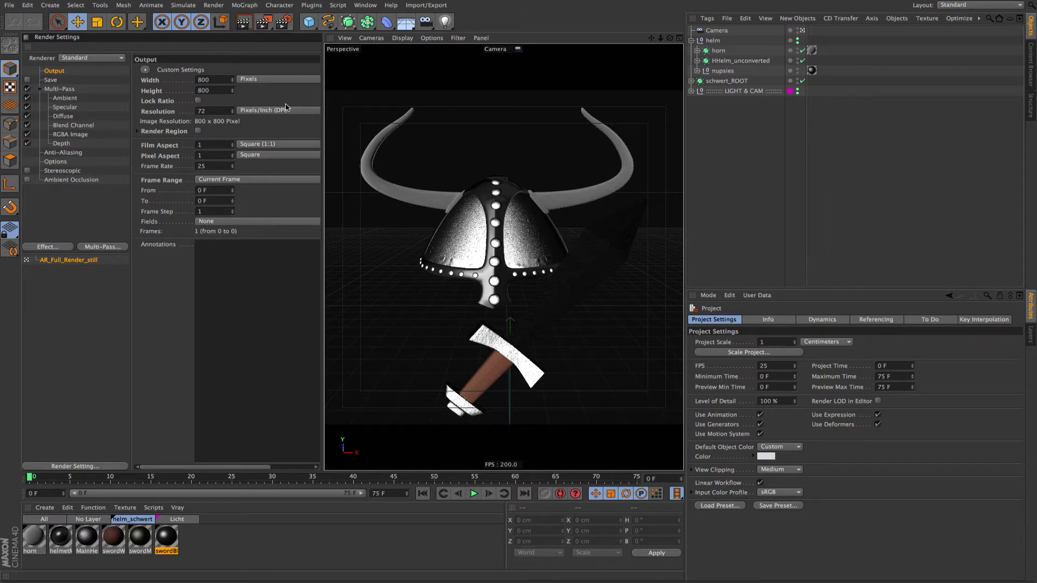
Step: Render the current frame to the Picture Viewer and show the rendered image's layer list
{"action": "left_click", "coordinate": [262, 23]}
{"action": "left_click_drag", "start_coordinate": [263, 86], "coordinate": [434, 27]}
{"action": "left_click_drag", "start_coordinate": [840, 383], "coordinate": [924, 466]}
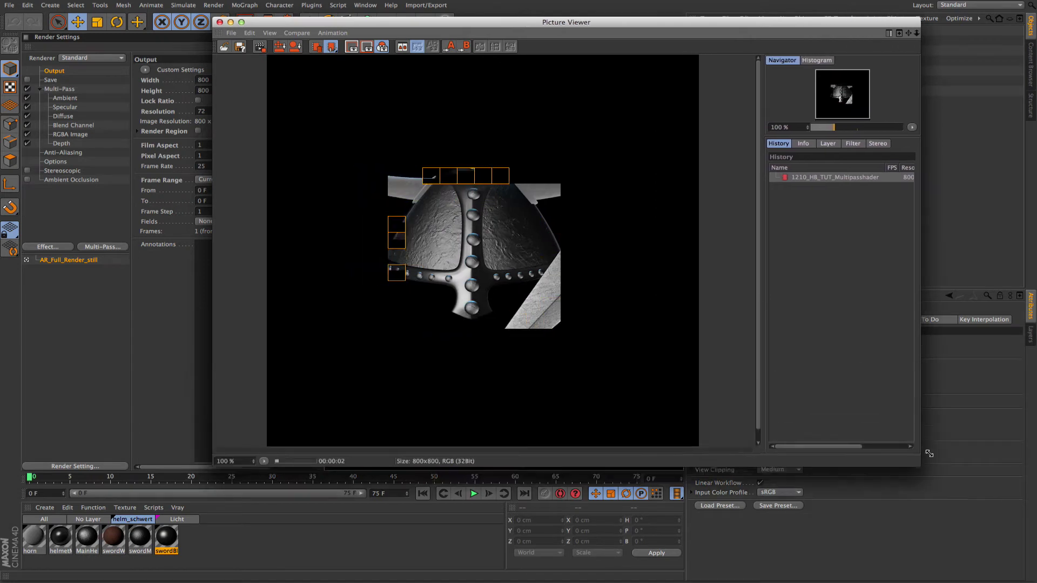
{"action": "left_click", "coordinate": [833, 143]}
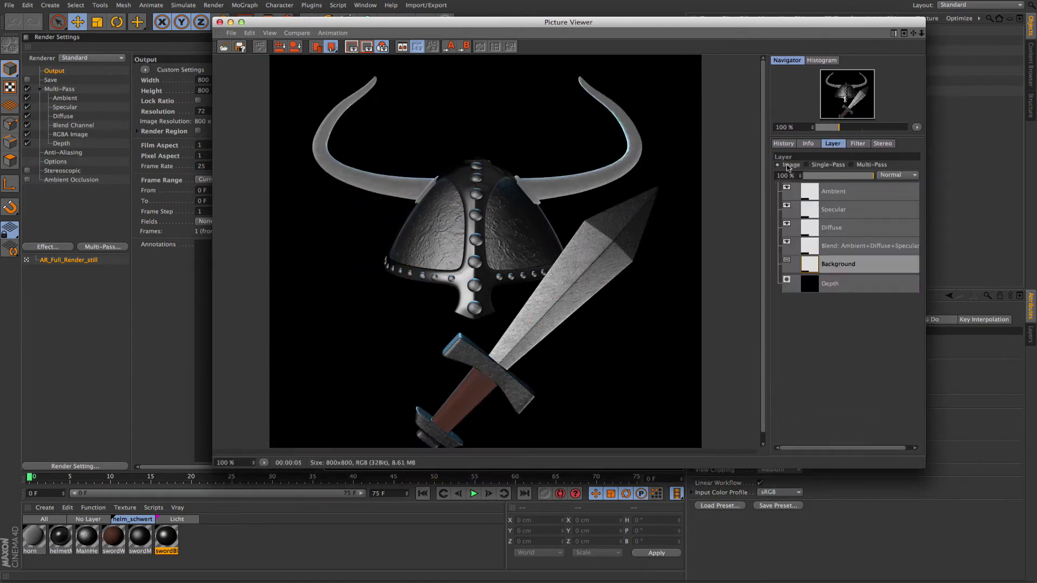
Step: Examine the Ambient, Specular, Diffuse, Background and Depth passes individually in the Picture Viewer and close it
{"action": "left_click", "coordinate": [810, 196]}
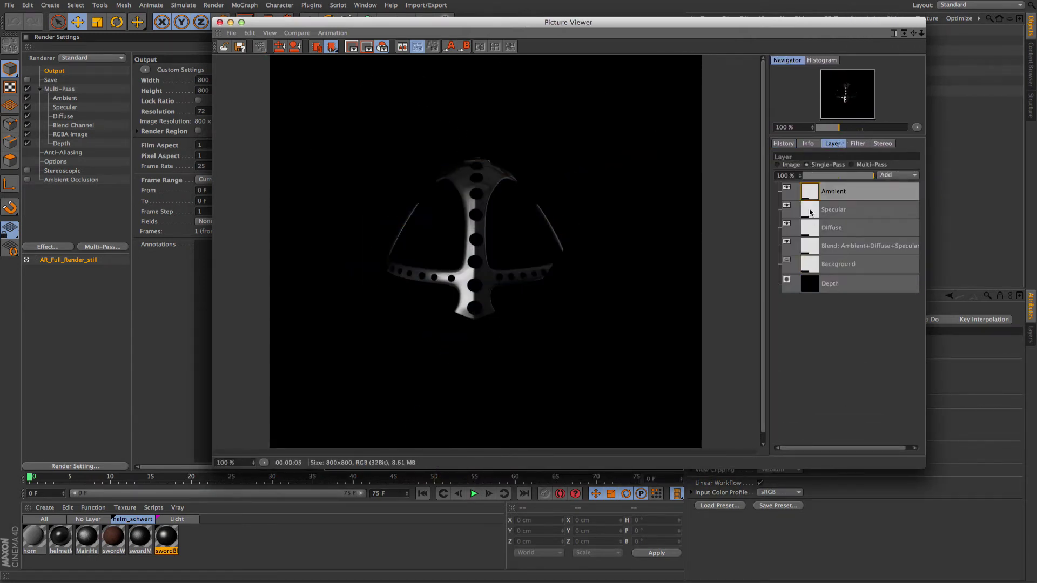
{"action": "left_click", "coordinate": [811, 212]}
{"action": "left_click", "coordinate": [809, 231]}
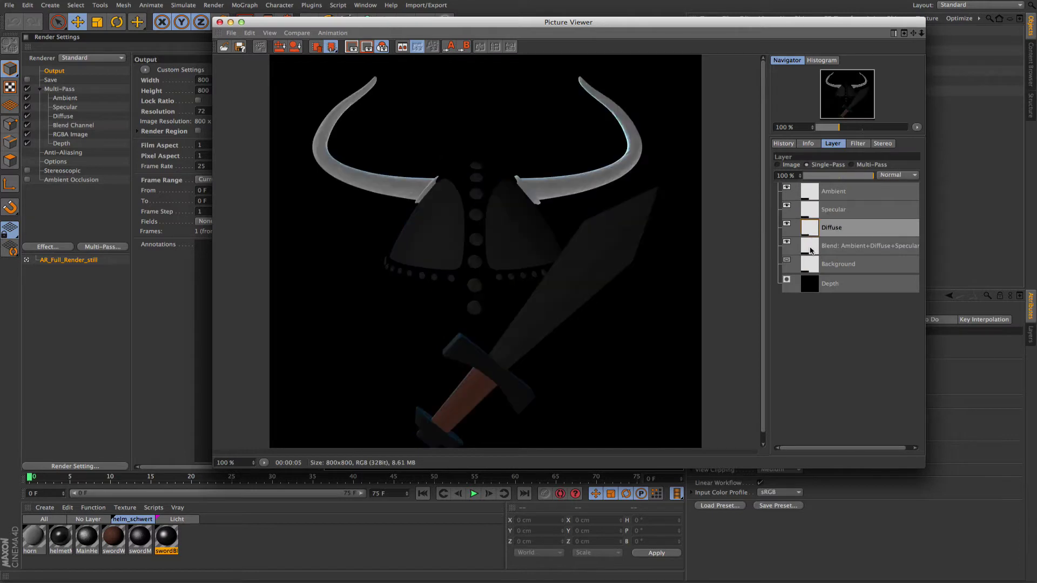
{"action": "left_click", "coordinate": [809, 196]}
{"action": "left_click", "coordinate": [810, 268]}
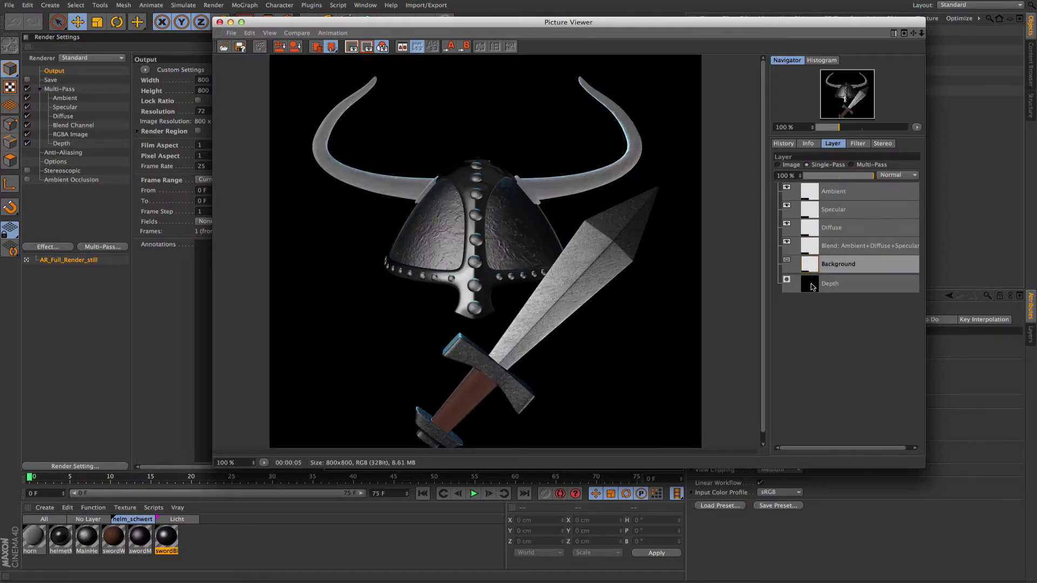
{"action": "left_click", "coordinate": [810, 282]}
{"action": "left_click", "coordinate": [810, 190]}
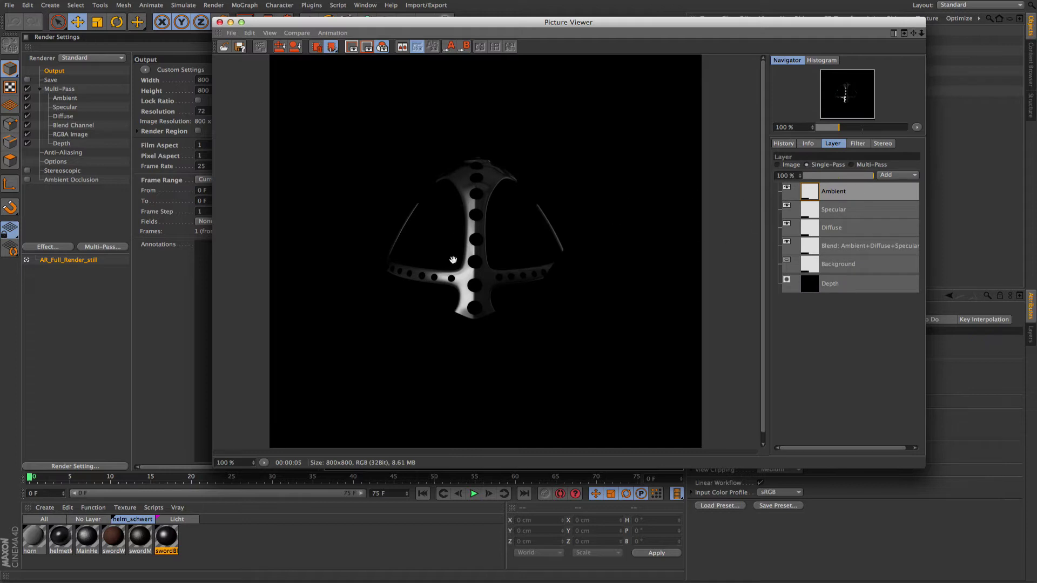
{"action": "left_click", "coordinate": [218, 20]}
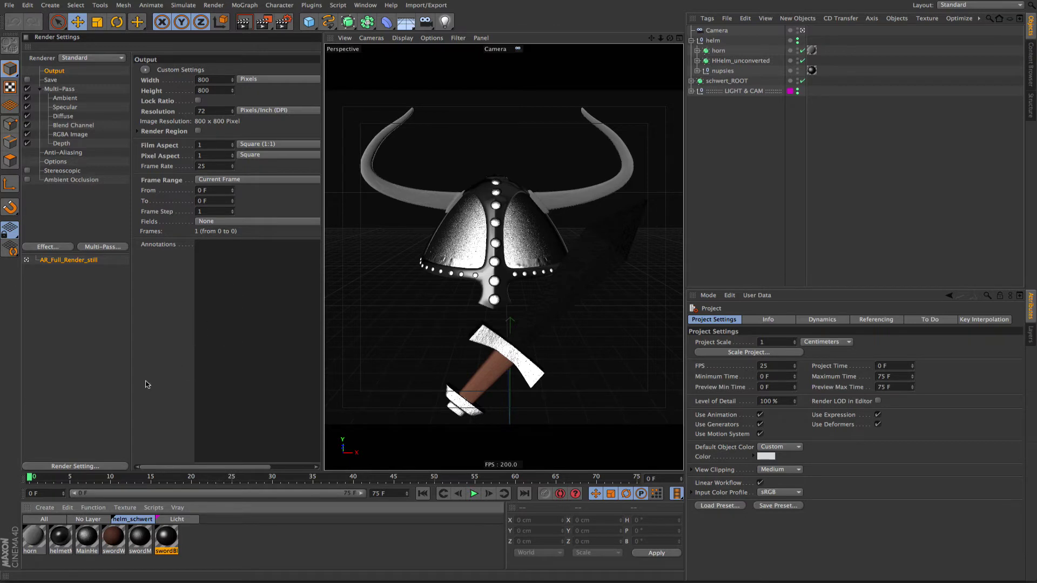
Step: Load the Tools4D Smart Multipass shader into the Color channel texture of the horn material
{"action": "left_click", "coordinate": [38, 541]}
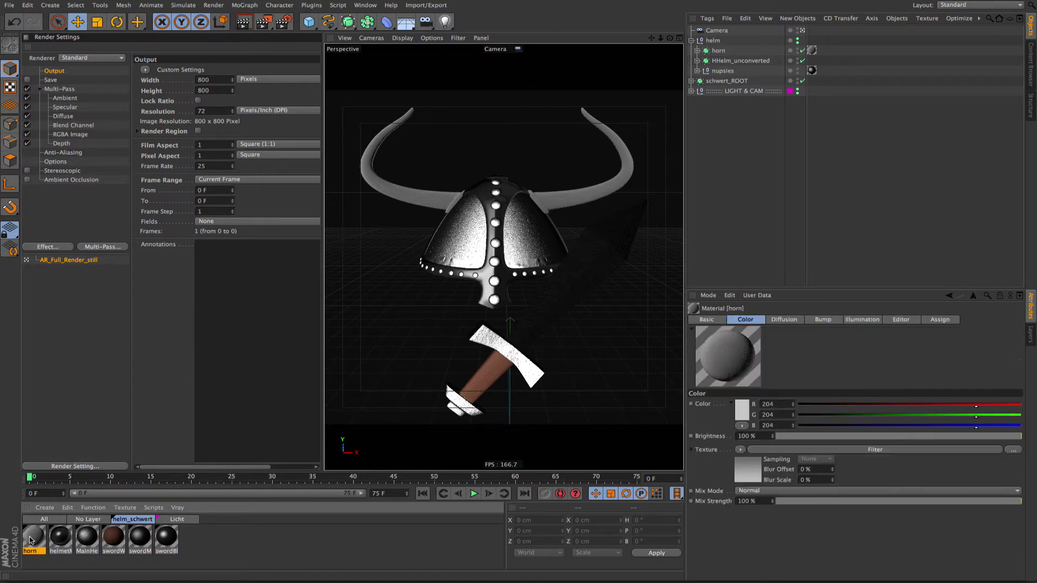
{"action": "double_click", "coordinate": [30, 540]}
{"action": "left_click_drag", "start_coordinate": [200, 69], "coordinate": [592, 130]}
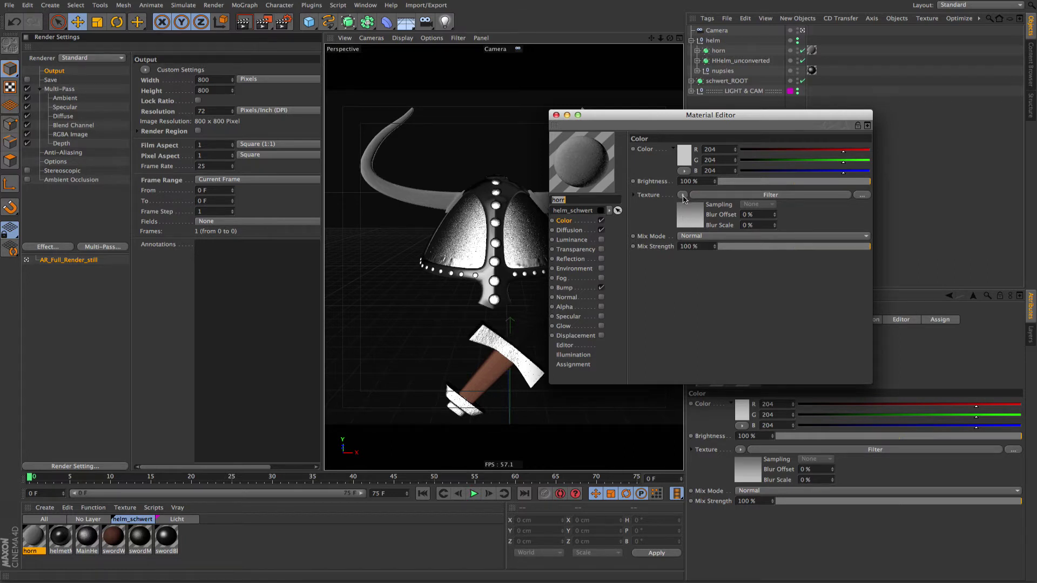
{"action": "left_click", "coordinate": [682, 196]}
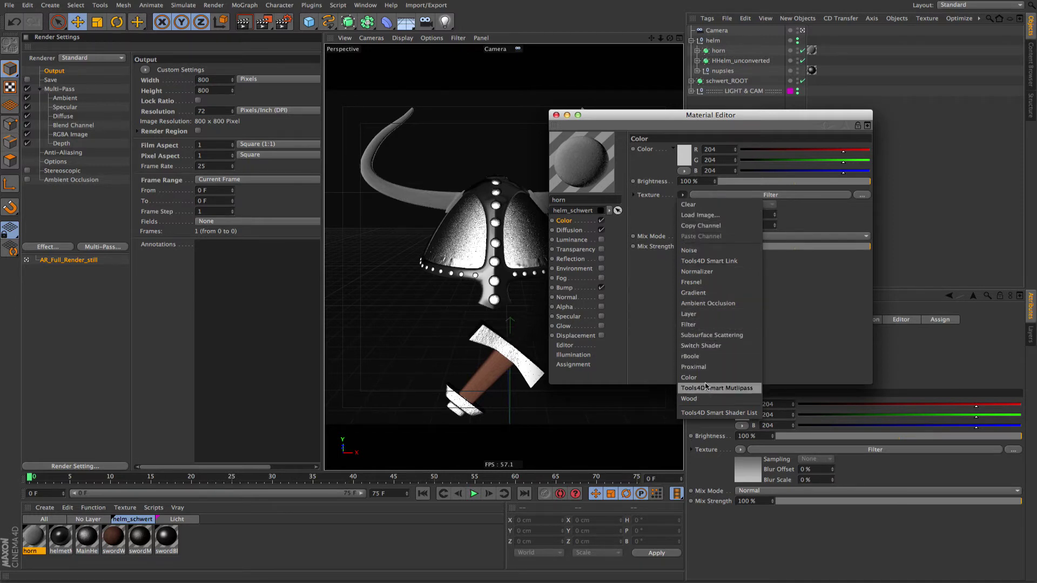
{"action": "left_click", "coordinate": [653, 196]}
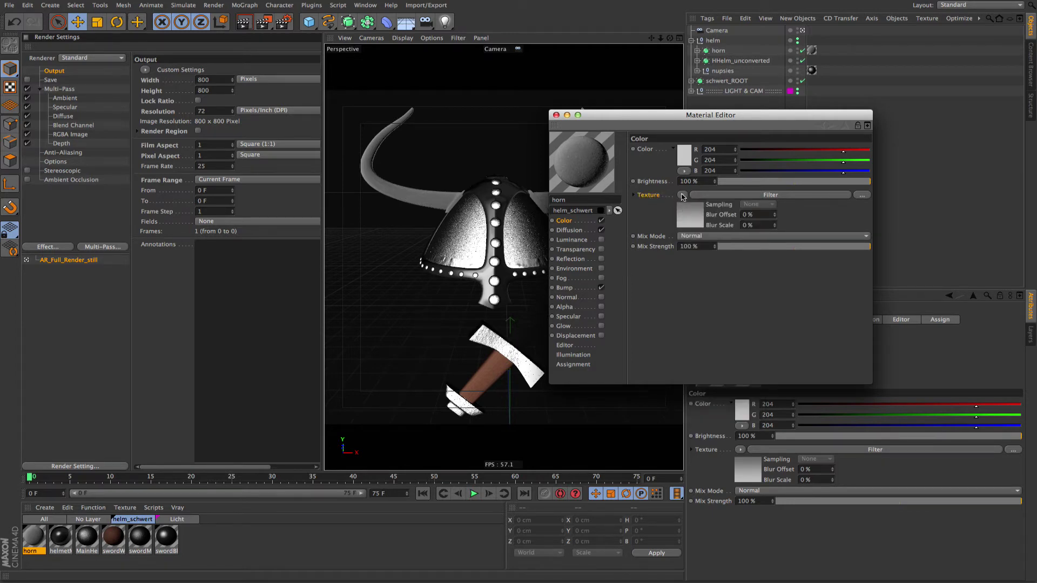
{"action": "left_click", "coordinate": [682, 195]}
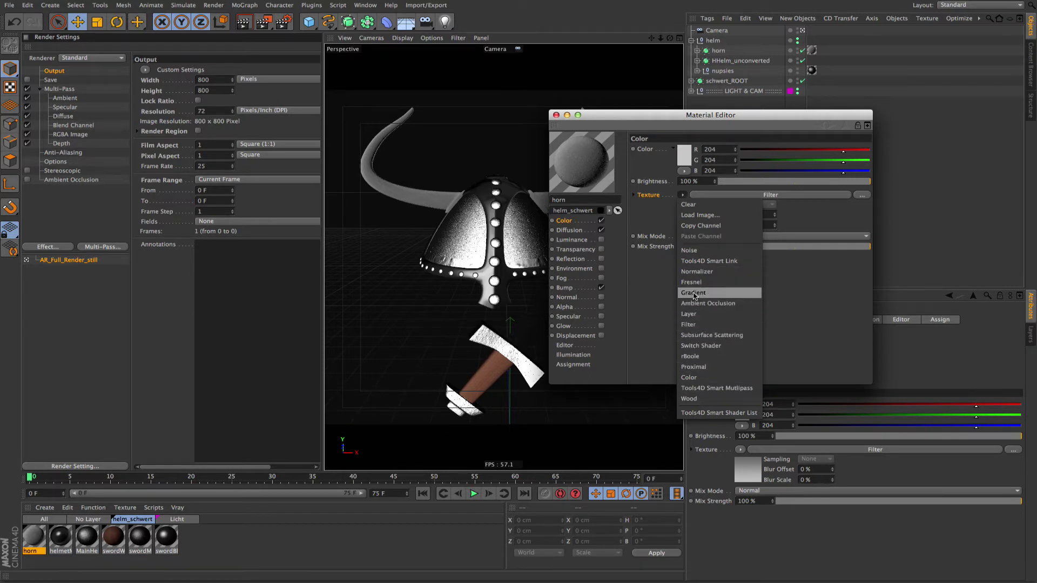
{"action": "left_click", "coordinate": [706, 389]}
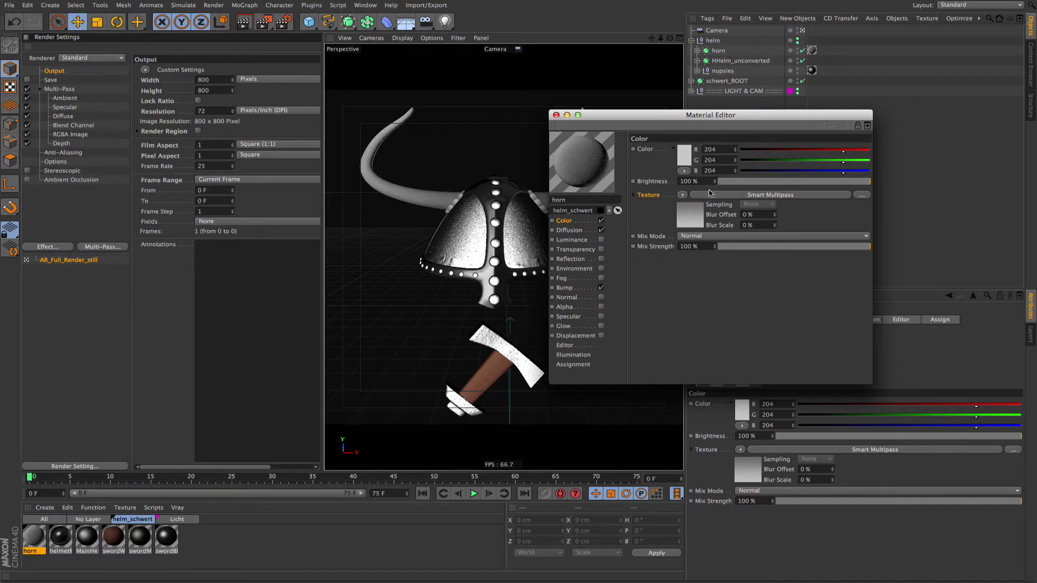
Step: Add a matte buffer from the horn material's Smart Multipass shader, with RGB and Alpha Matte as the modes
{"action": "left_click", "coordinate": [708, 194]}
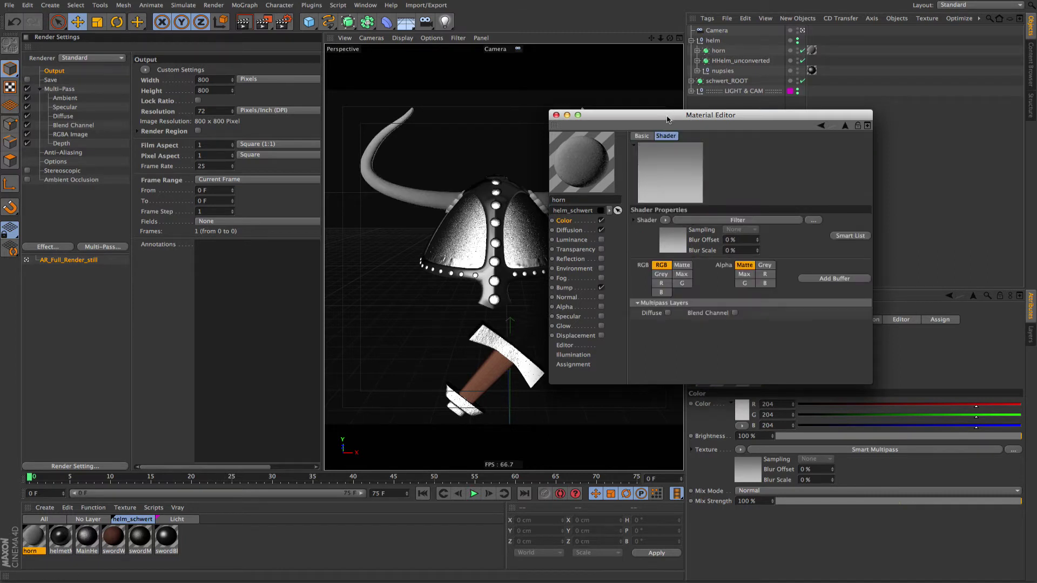
{"action": "left_click_drag", "start_coordinate": [668, 118], "coordinate": [588, 93]}
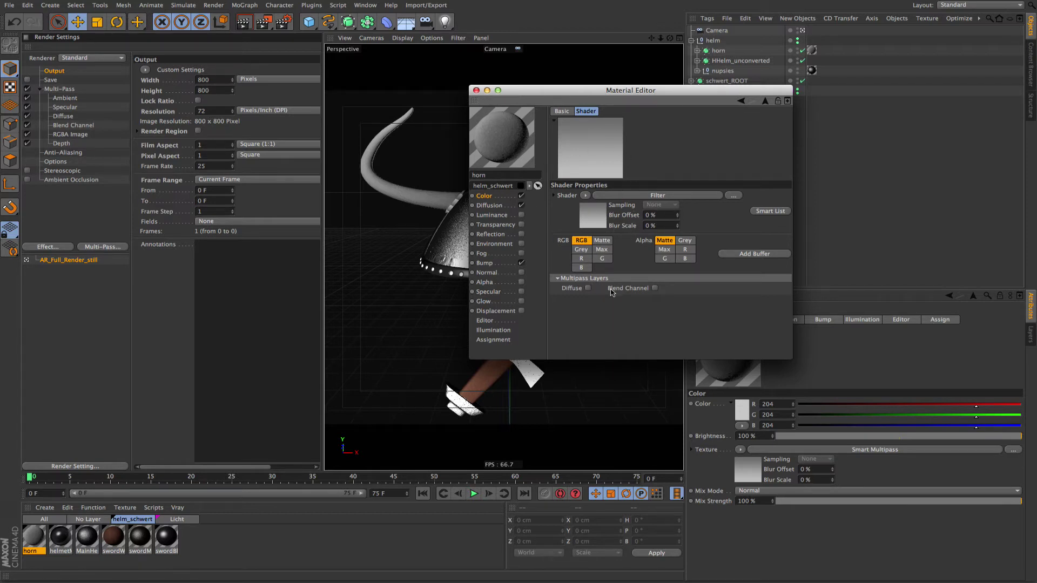
{"action": "left_click", "coordinate": [746, 254]}
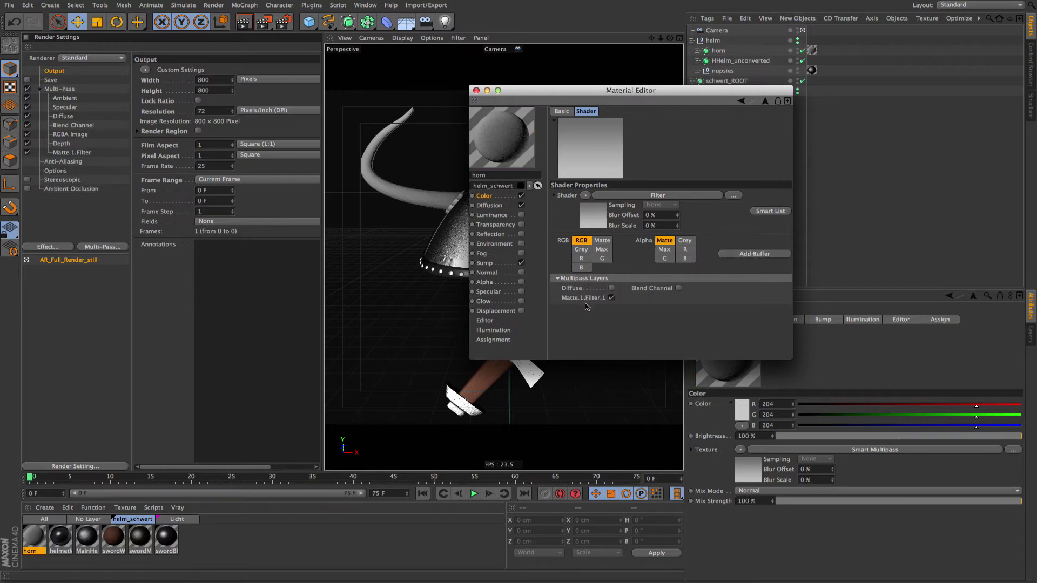
Step: Rename the new matte pass in the render settings as Horn and check its entry in the horn shader's multipass layers
{"action": "double_click", "coordinate": [75, 153]}
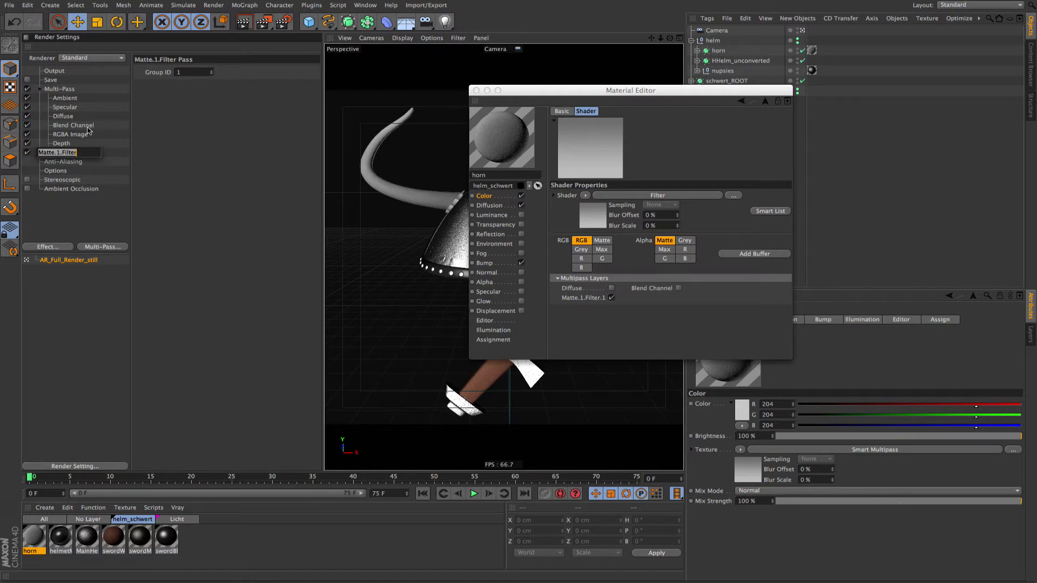
{"action": "type", "text": "Horn"}
{"action": "key", "text": "Return"}
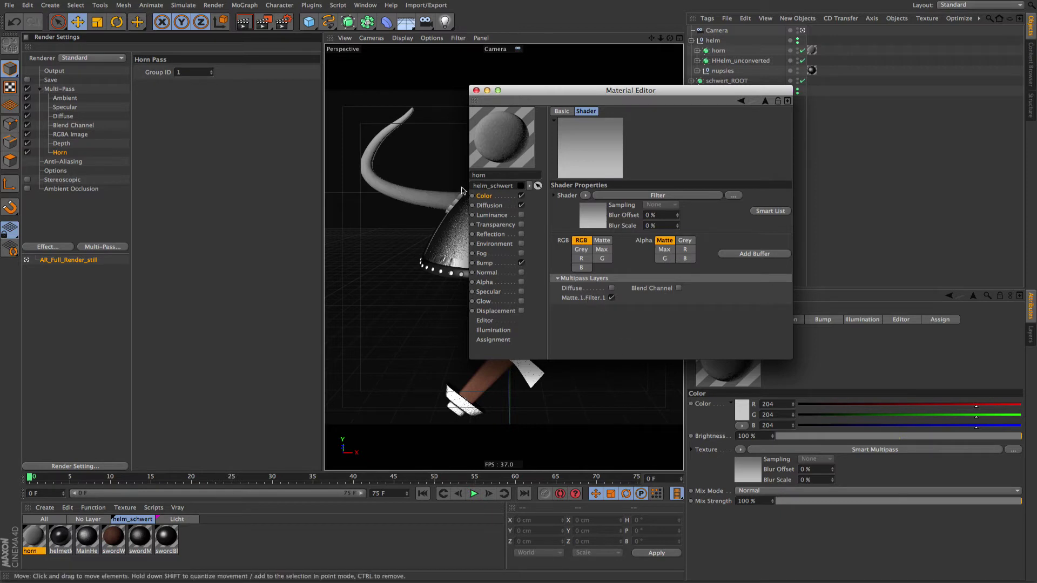
{"action": "left_click", "coordinate": [483, 196]}
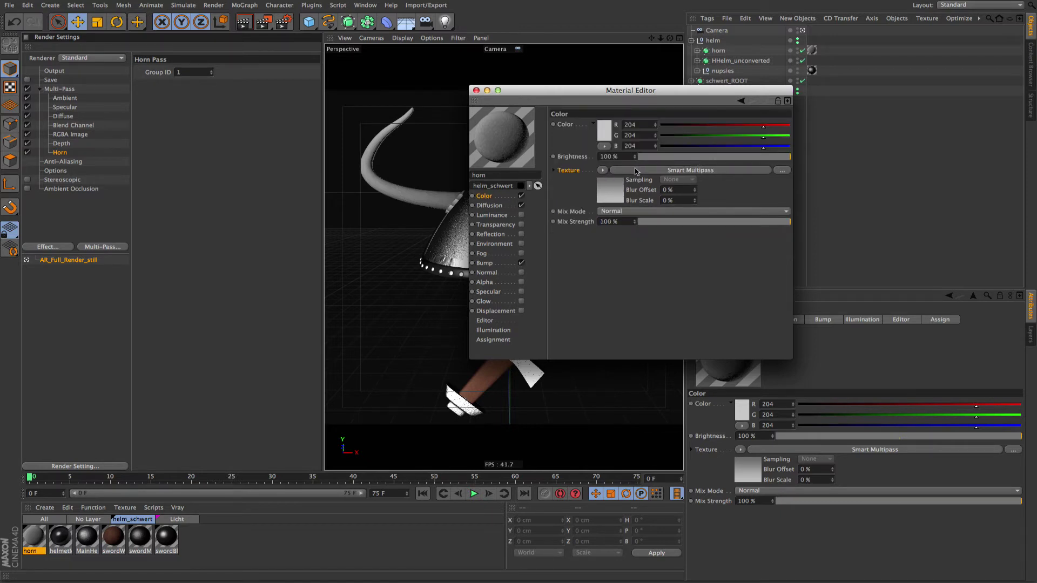
{"action": "left_click", "coordinate": [636, 172]}
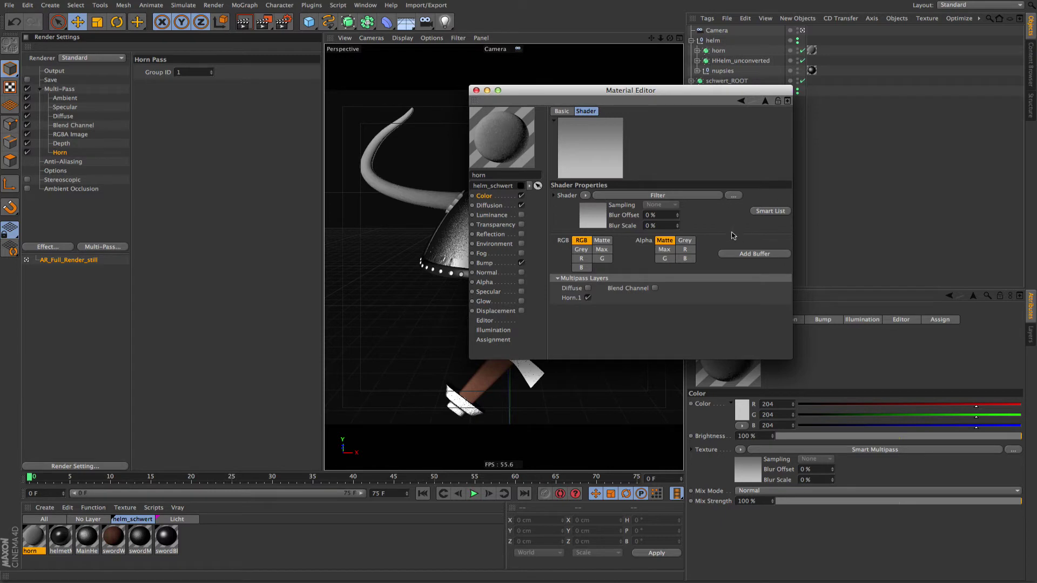
{"action": "left_click", "coordinate": [476, 91]}
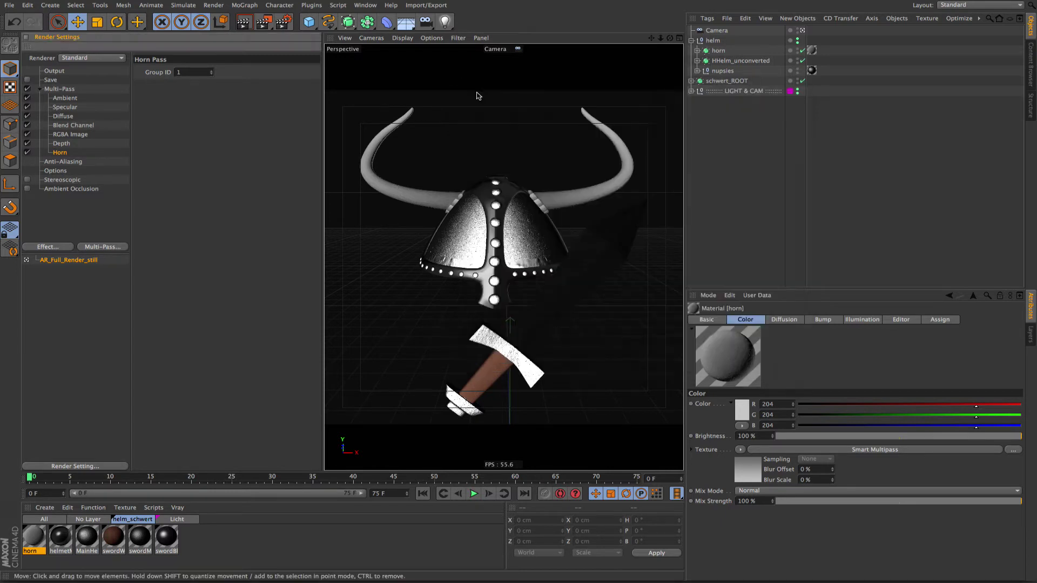
Step: Render the frame to the Picture Viewer, inspect the Horn pass, and close the viewer
{"action": "left_click", "coordinate": [256, 27]}
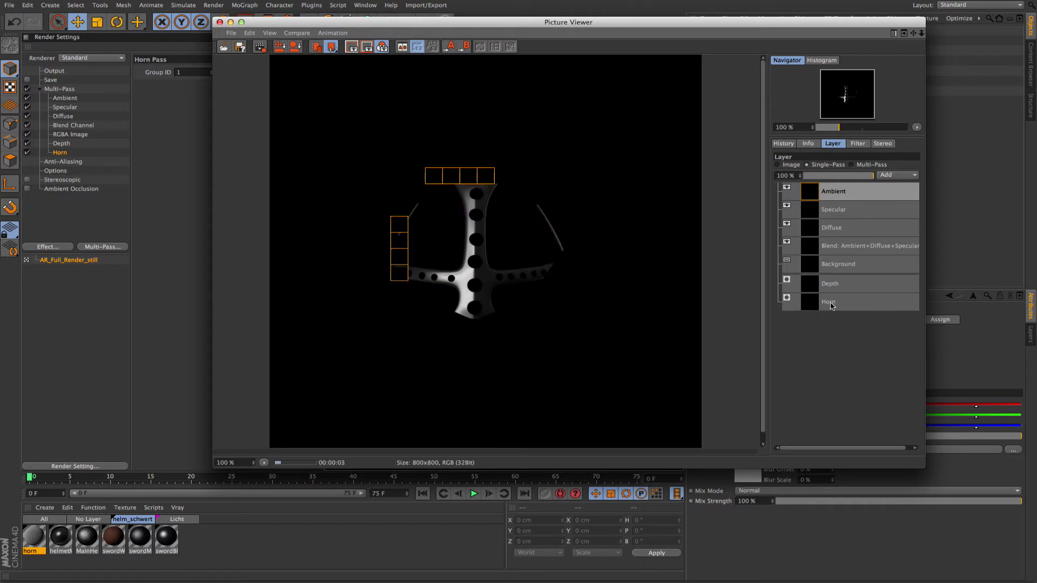
{"action": "left_click", "coordinate": [806, 307]}
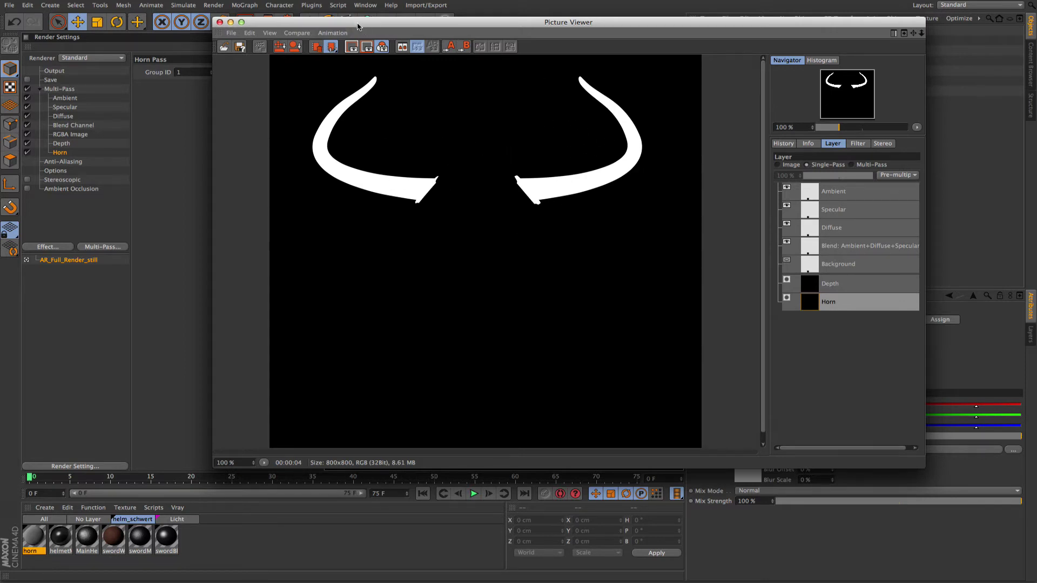
{"action": "left_click_drag", "start_coordinate": [357, 26], "coordinate": [569, 266]}
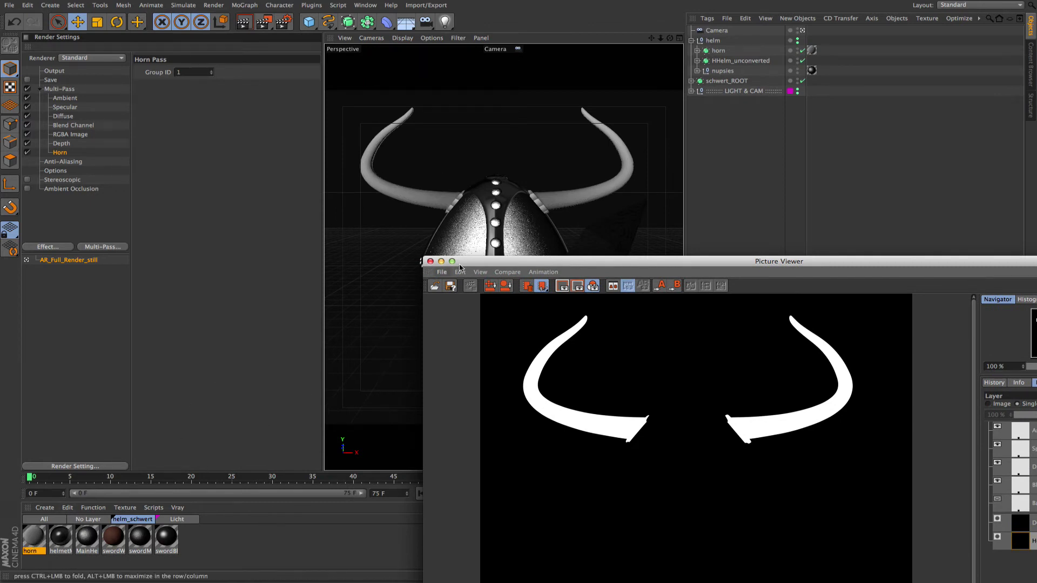
{"action": "left_click_drag", "start_coordinate": [462, 262], "coordinate": [259, 46]}
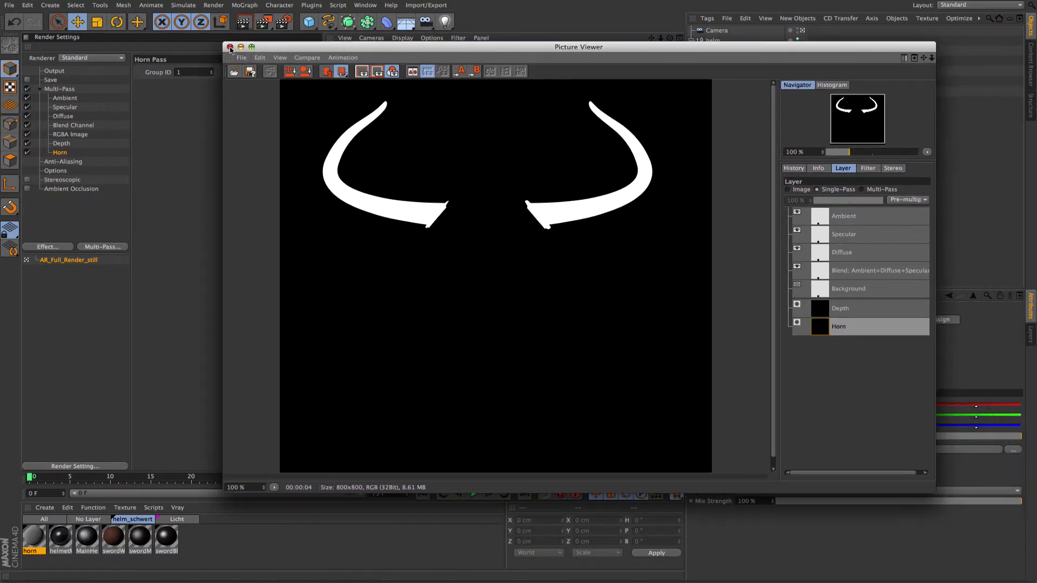
{"action": "left_click", "coordinate": [113, 438]}
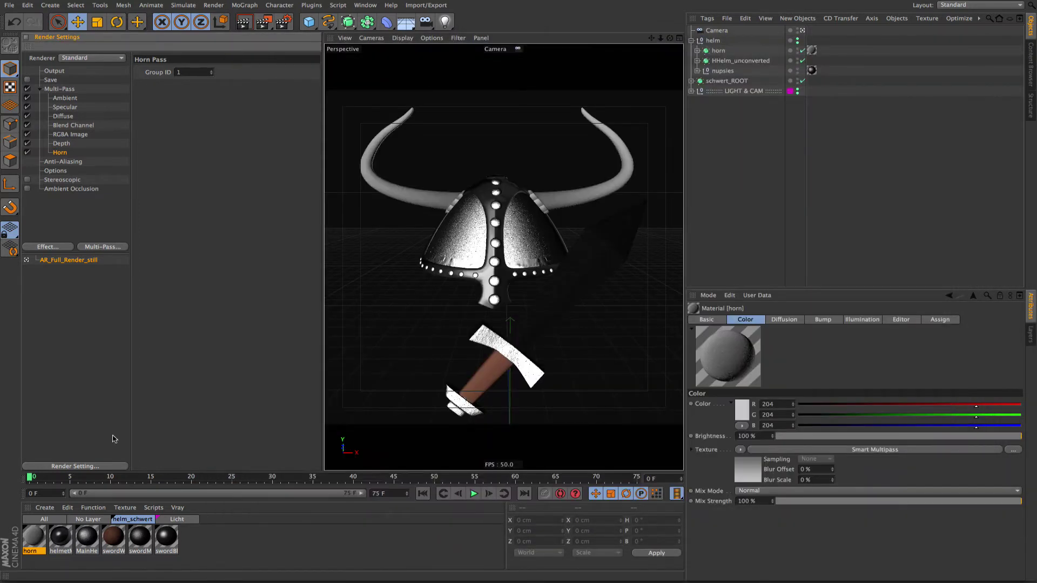
Step: Load the Smart Multipass shader into the helmetMetal material's Color texture and add a matte buffer from it
{"action": "double_click", "coordinate": [61, 537]}
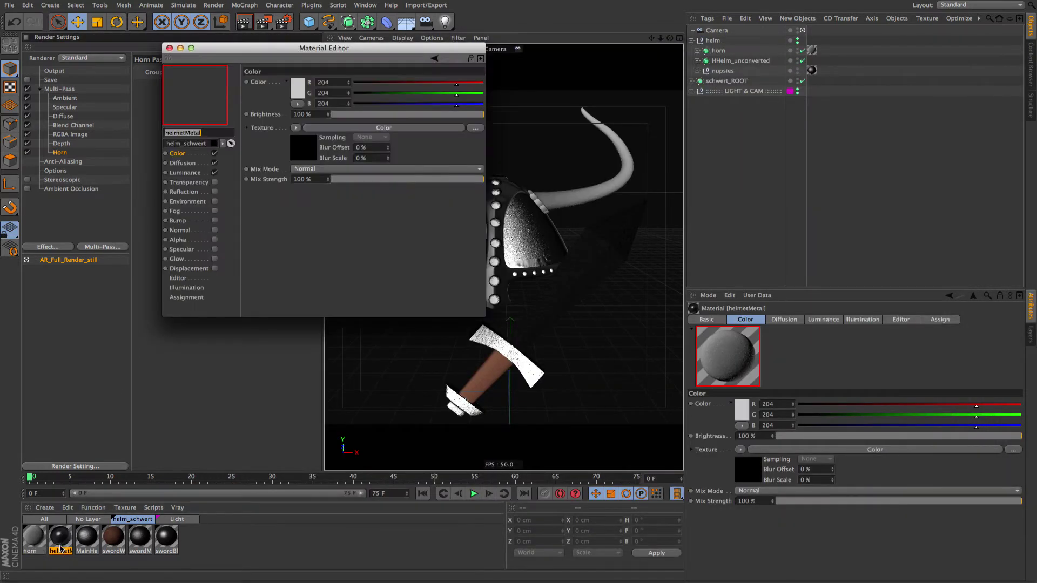
{"action": "left_click", "coordinate": [296, 127]}
{"action": "left_click", "coordinate": [349, 322]}
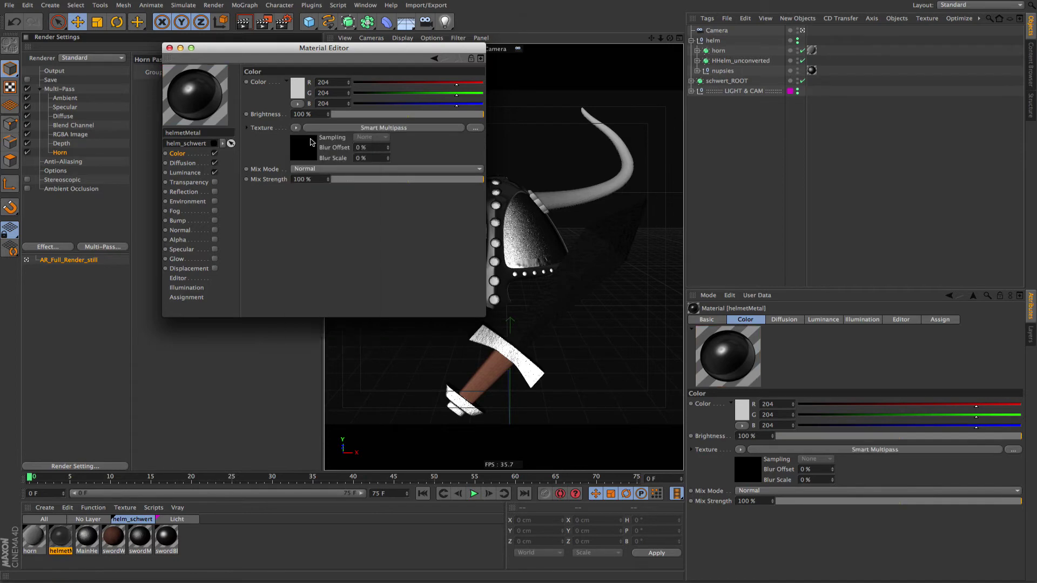
{"action": "left_click", "coordinate": [362, 128]}
{"action": "left_click", "coordinate": [432, 212]}
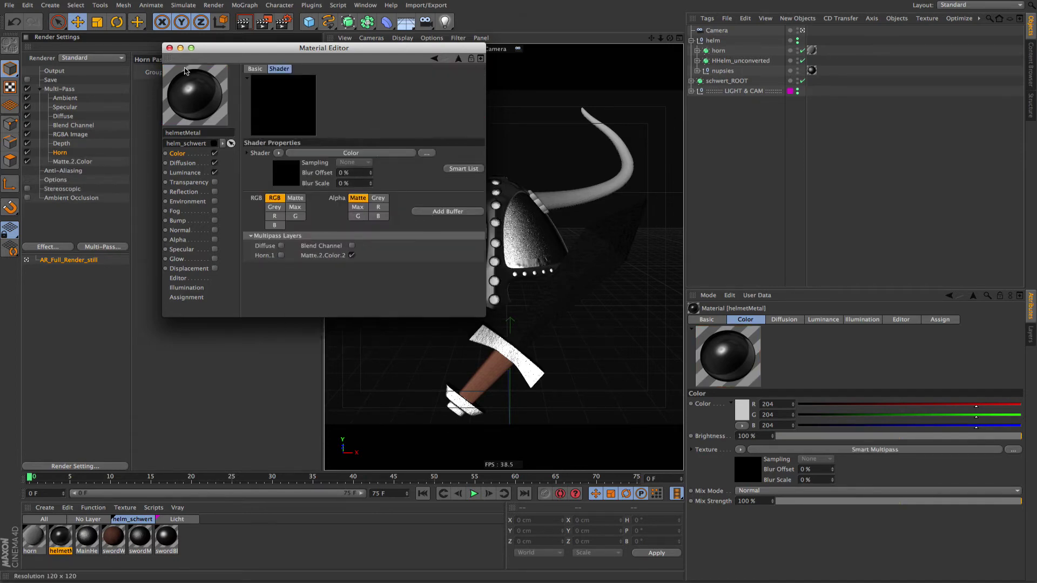
{"action": "left_click", "coordinate": [169, 48]}
Step: Rename the new helmetMetal matte pass in the render settings as Helmet
{"action": "double_click", "coordinate": [60, 162]}
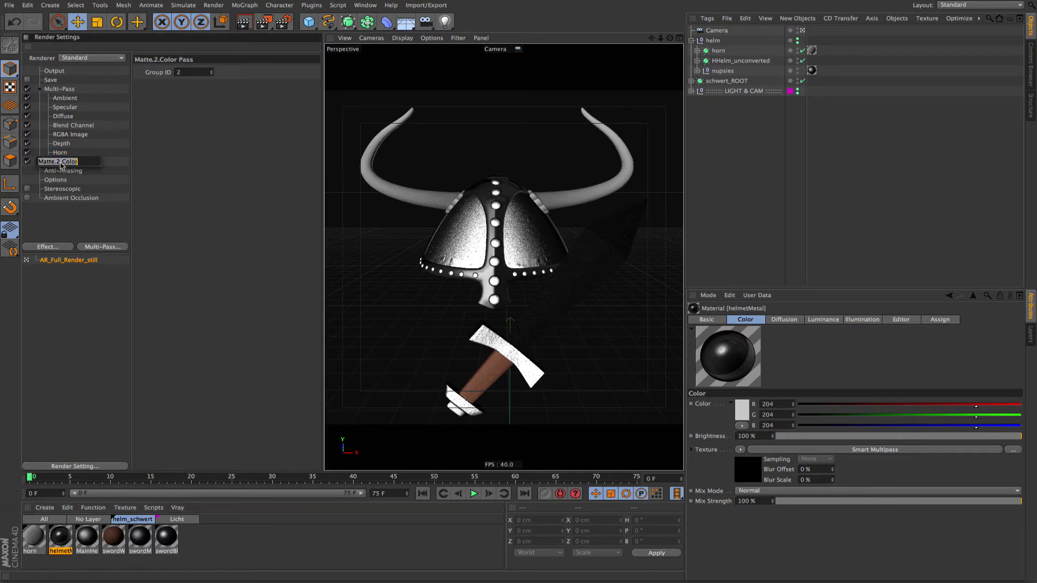
{"action": "type", "text": "Helmet"}
{"action": "key", "text": "Return"}
Step: Render the frame again and compare the Horn and Helmet matte passes by alternating between them
{"action": "left_click", "coordinate": [263, 22]}
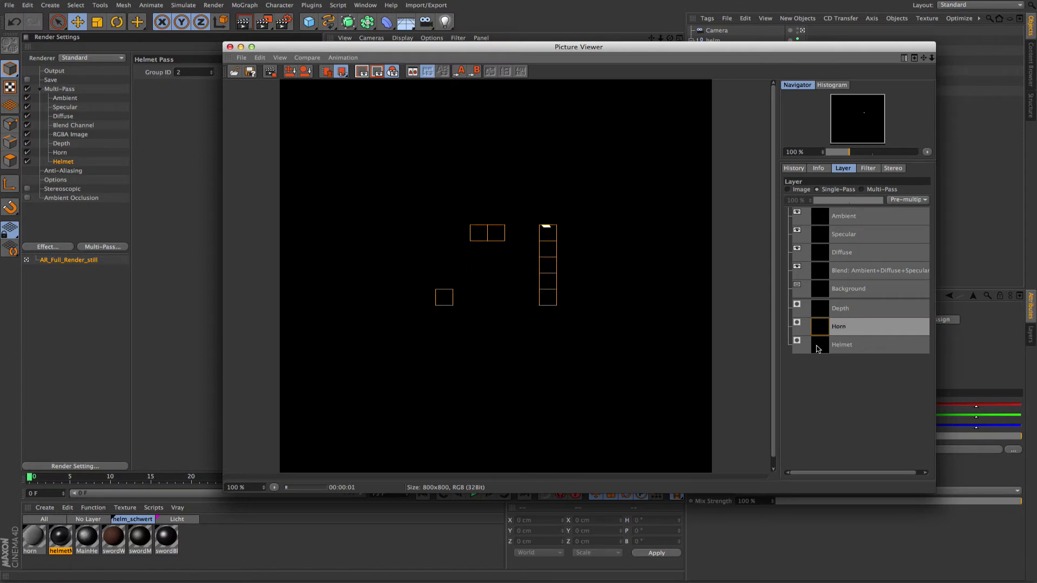
{"action": "left_click", "coordinate": [818, 350]}
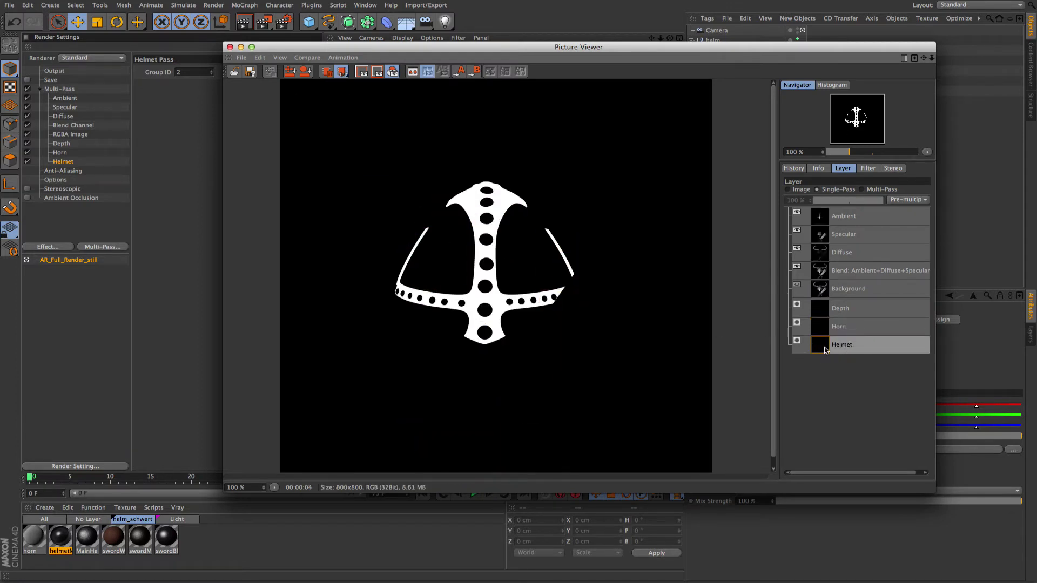
{"action": "left_click", "coordinate": [822, 329]}
{"action": "left_click", "coordinate": [825, 350]}
{"action": "left_click", "coordinate": [822, 328]}
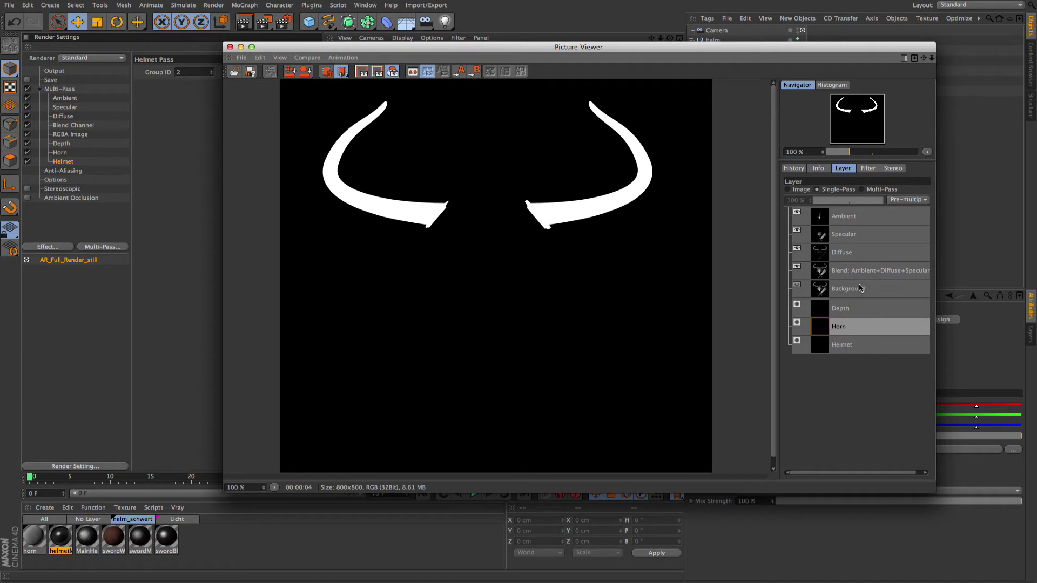
{"action": "left_click", "coordinate": [822, 350]}
{"action": "left_click", "coordinate": [821, 331]}
{"action": "left_click", "coordinate": [821, 350]}
{"action": "left_click", "coordinate": [824, 330]}
{"action": "left_click", "coordinate": [844, 346]}
{"action": "left_click", "coordinate": [841, 330]}
{"action": "left_click", "coordinate": [839, 346]}
{"action": "left_click", "coordinate": [838, 329]}
{"action": "left_click", "coordinate": [837, 348]}
{"action": "left_click", "coordinate": [816, 332]}
{"action": "left_click", "coordinate": [842, 343]}
{"action": "left_click", "coordinate": [840, 329]}
{"action": "left_click", "coordinate": [842, 344]}
{"action": "left_click", "coordinate": [839, 330]}
{"action": "left_click", "coordinate": [840, 344]}
{"action": "left_click", "coordinate": [839, 329]}
{"action": "left_click", "coordinate": [840, 346]}
{"action": "left_click", "coordinate": [839, 330]}
{"action": "left_click", "coordinate": [840, 345]}
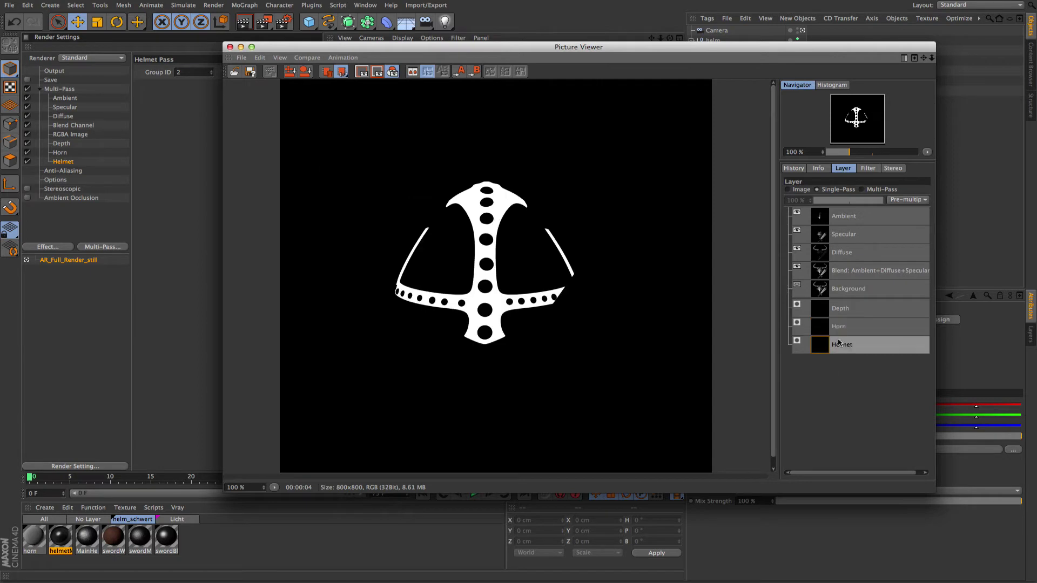
{"action": "left_click", "coordinate": [839, 330]}
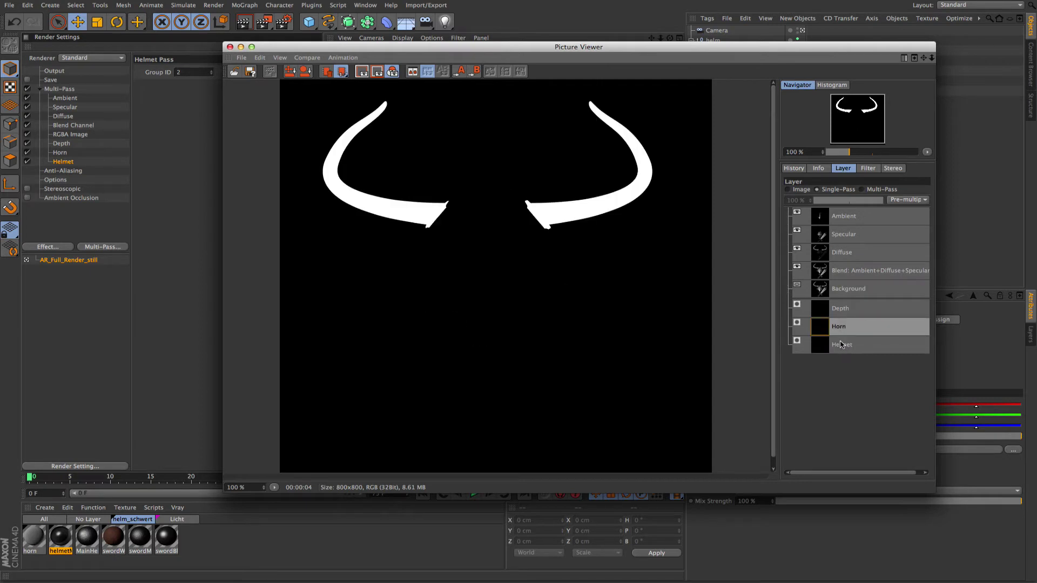
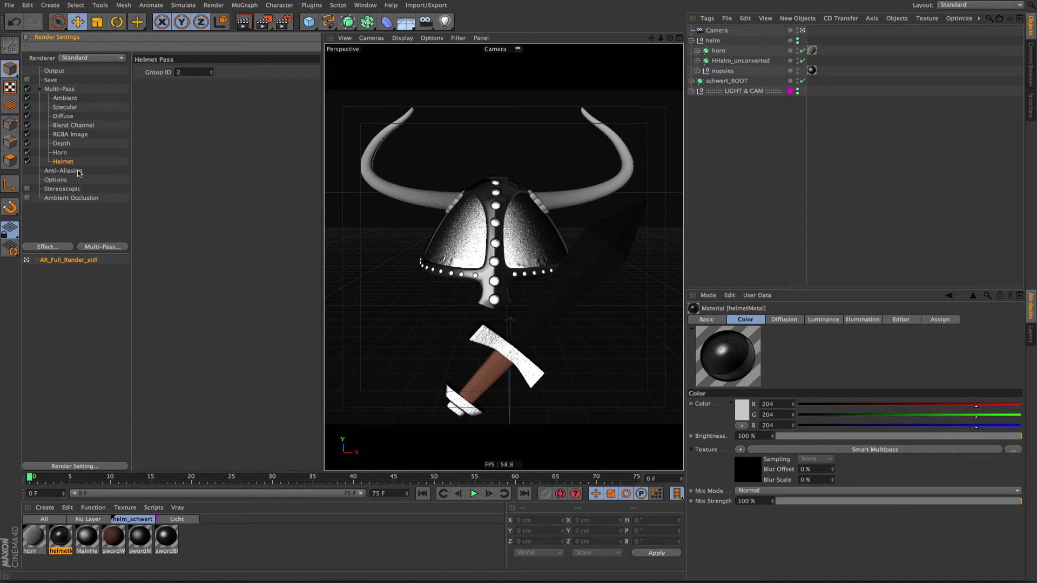
Step: Add a Material Environment pass to the multi-pass render settings and rename it RGB Matte
{"action": "left_click", "coordinate": [91, 249]}
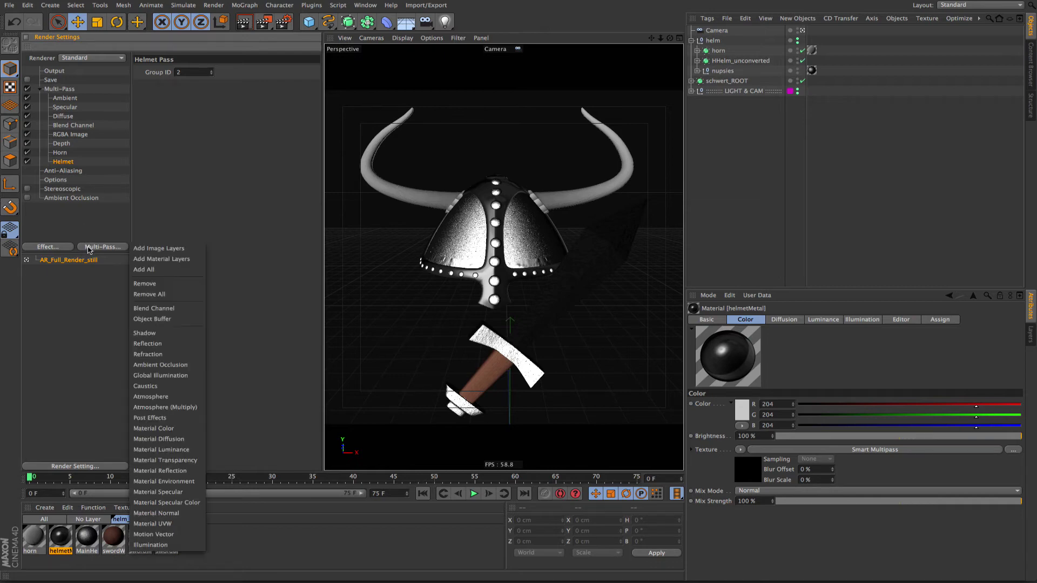
{"action": "left_click", "coordinate": [167, 482]}
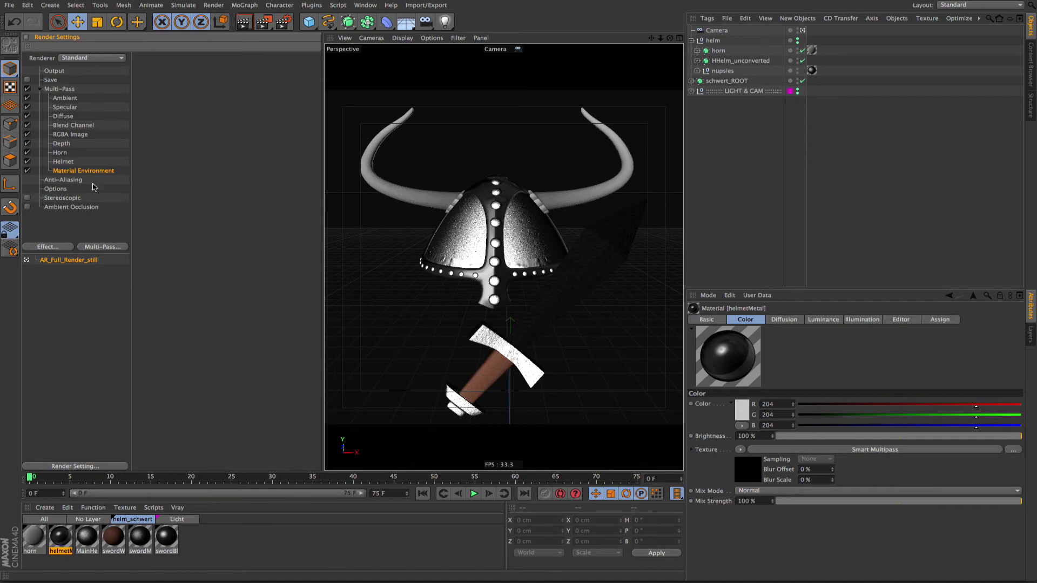
{"action": "double_click", "coordinate": [76, 171]}
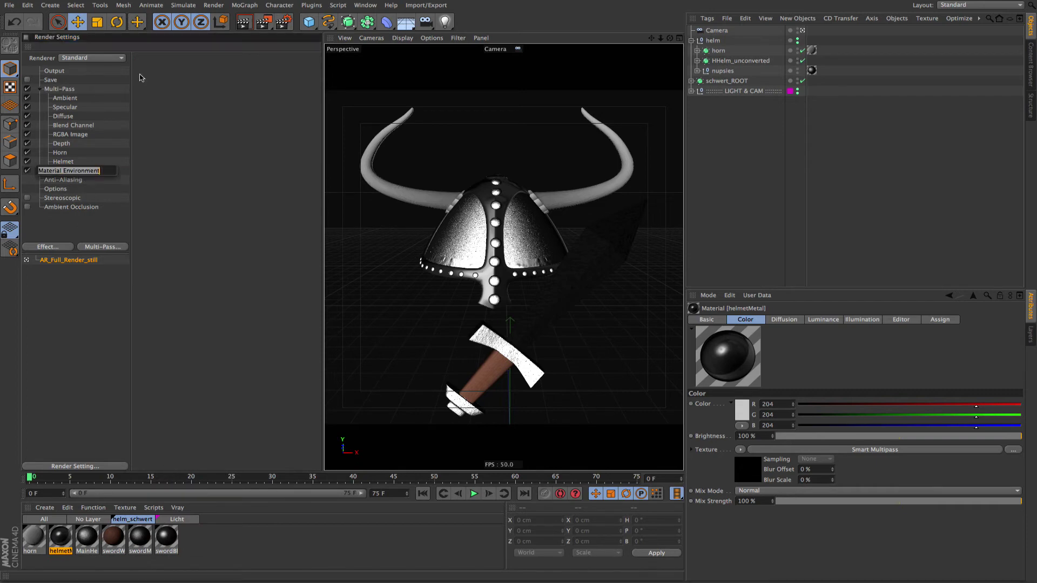
{"action": "type", "text": "RC"}
{"action": "type", "text": "B Matte"}
{"action": "key", "text": "Return"}
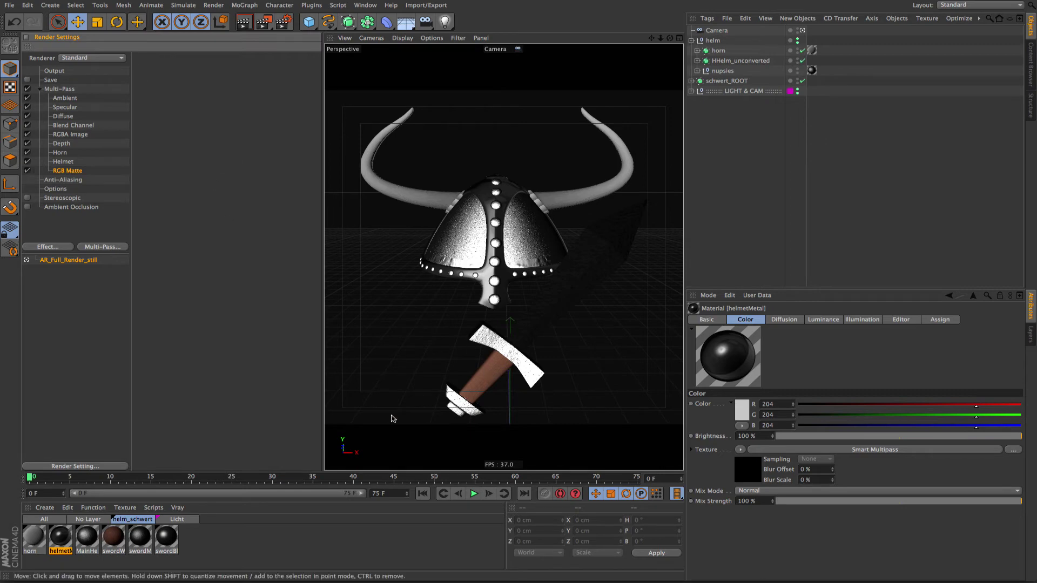
Step: Wrap the horn material's Color texture in a Layer shader and open that shader's layer list
{"action": "double_click", "coordinate": [33, 544]}
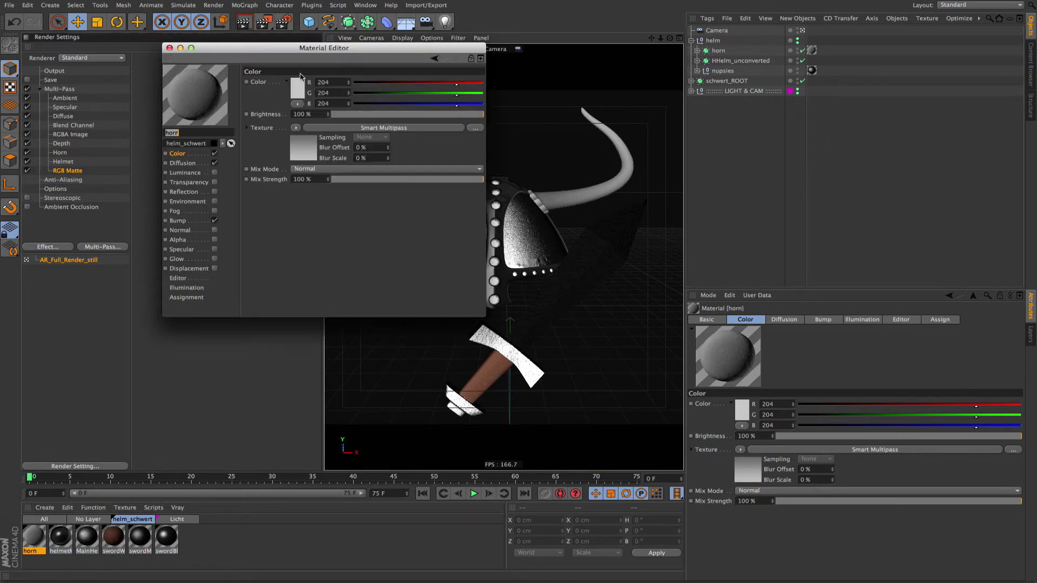
{"action": "left_click_drag", "start_coordinate": [280, 52], "coordinate": [506, 149]}
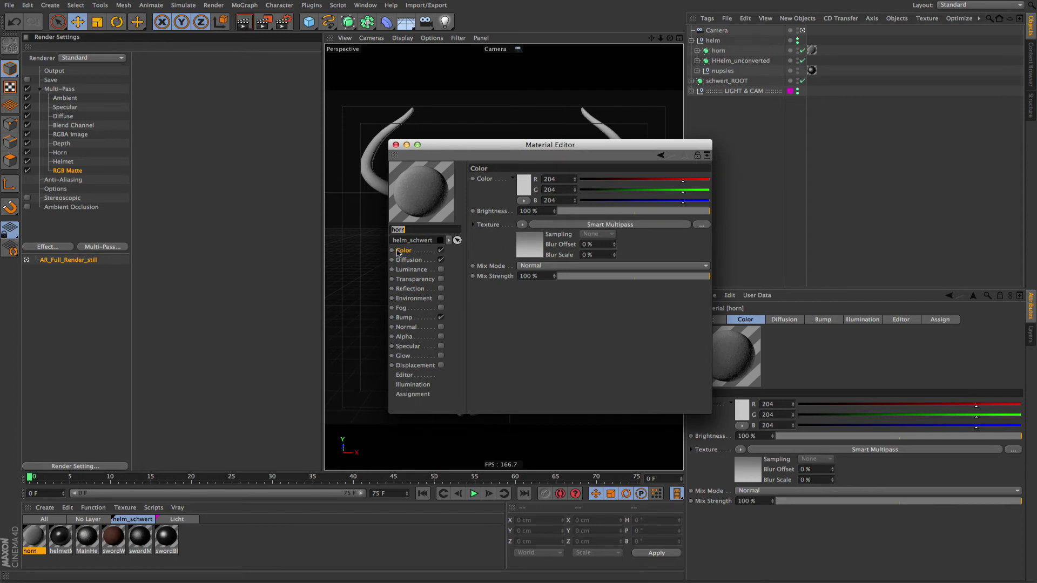
{"action": "left_click_drag", "start_coordinate": [508, 145], "coordinate": [482, 149]}
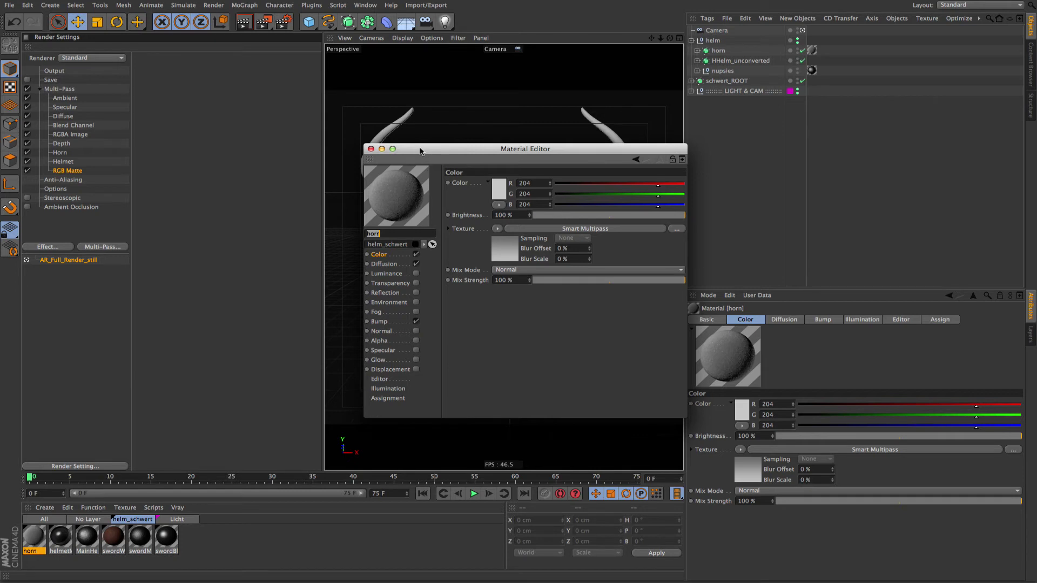
{"action": "left_click_drag", "start_coordinate": [421, 151], "coordinate": [415, 166]}
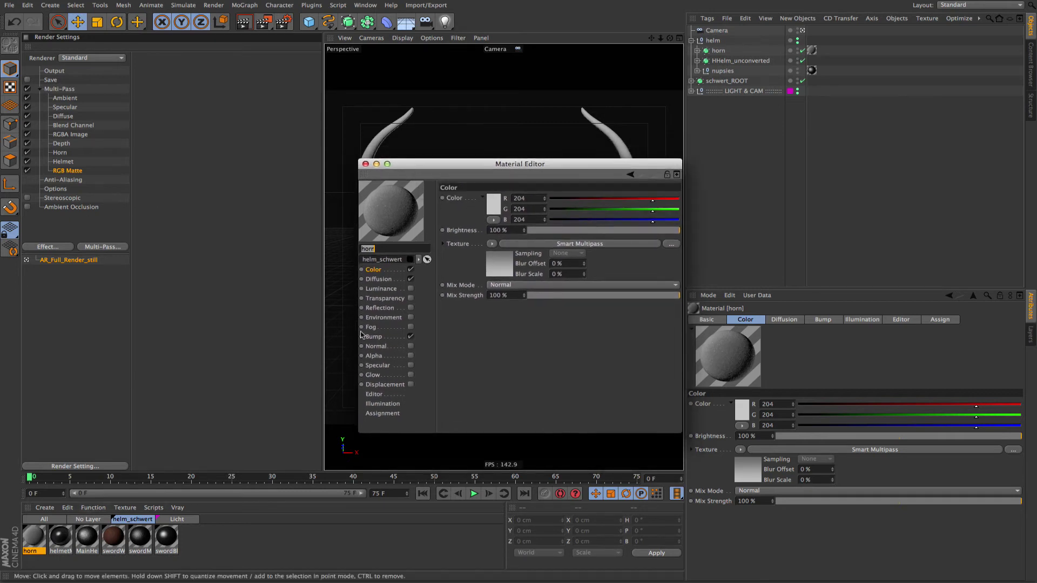
{"action": "left_click", "coordinate": [375, 271]}
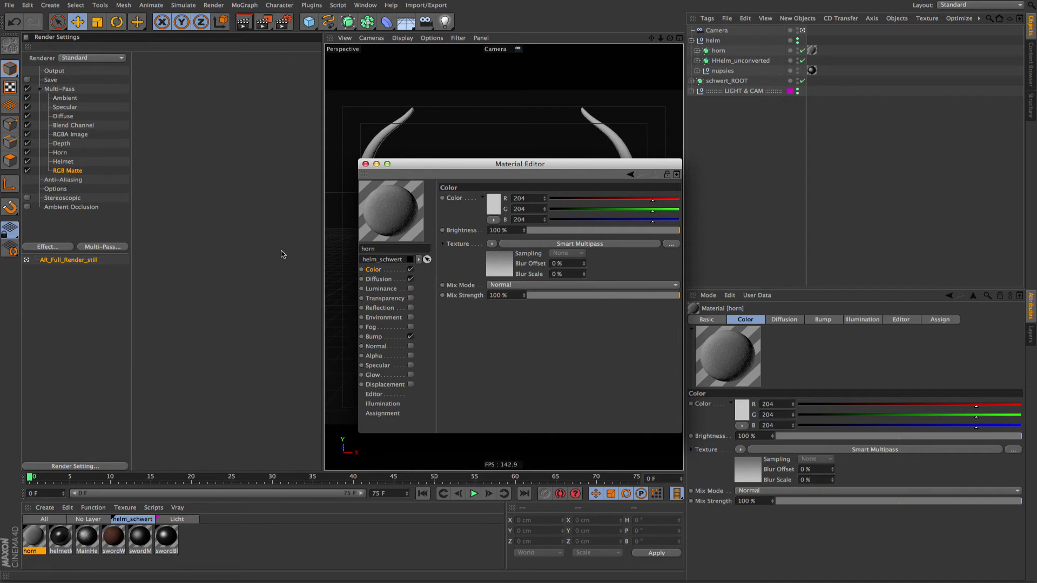
{"action": "left_click", "coordinate": [373, 278]}
{"action": "left_click", "coordinate": [372, 270]}
{"action": "left_click", "coordinate": [492, 245]}
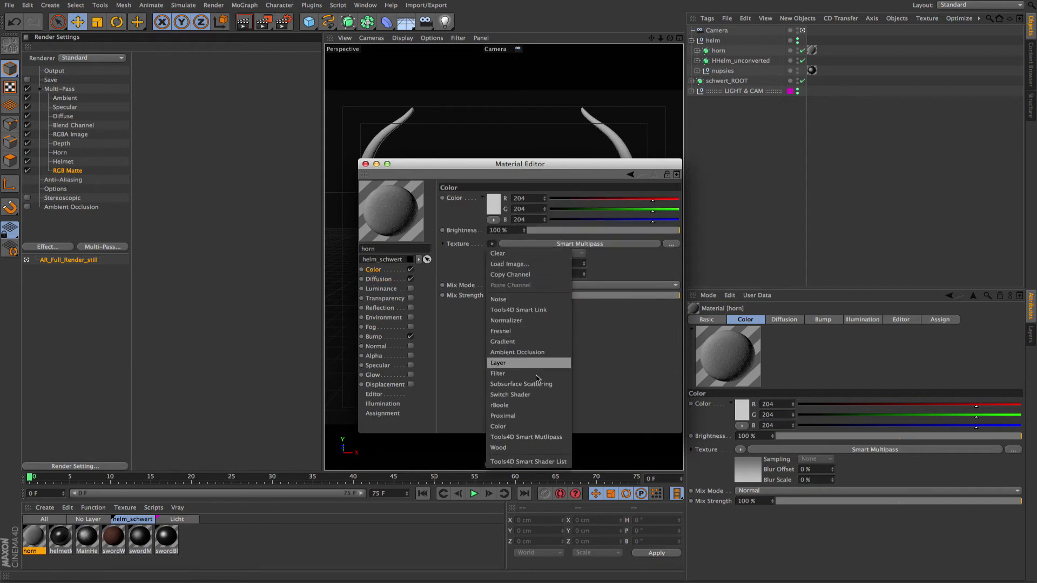
{"action": "left_click", "coordinate": [507, 364]}
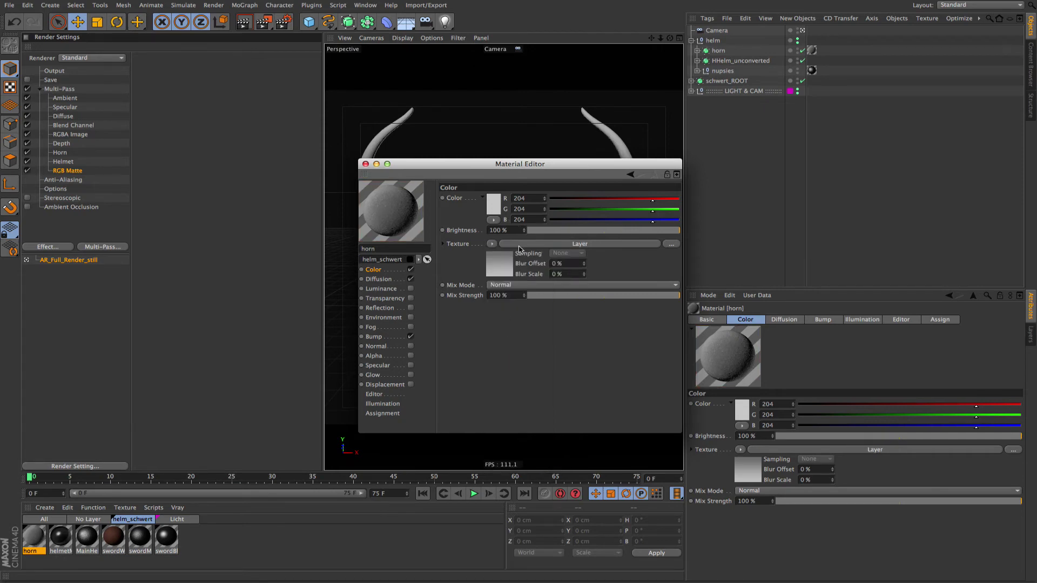
{"action": "left_click", "coordinate": [517, 245]}
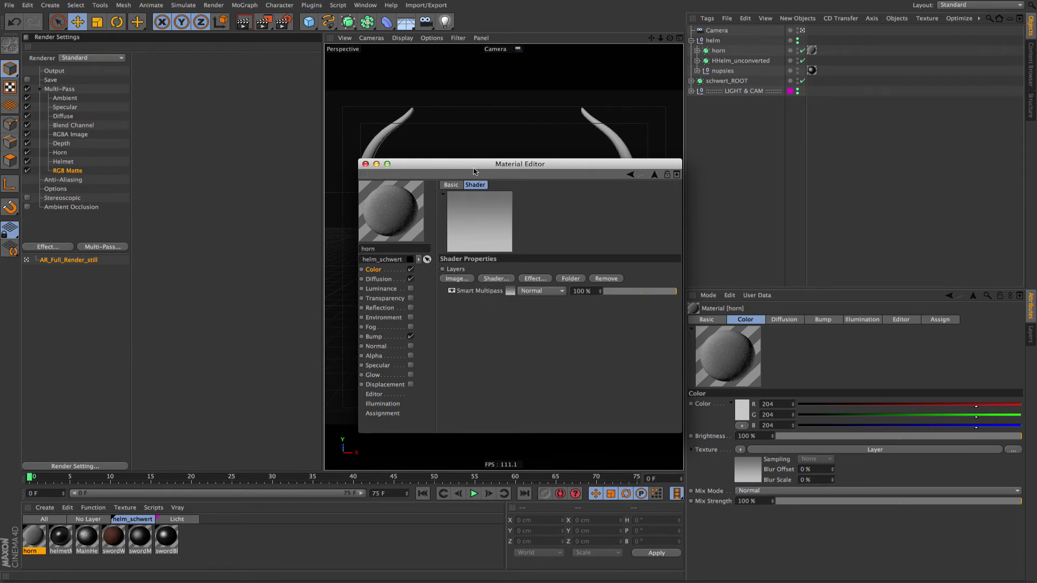
{"action": "mouse_move", "coordinate": [474, 171]}
{"action": "left_mouse_down"}
{"action": "mouse_move", "coordinate": [502, 304]}
{"action": "mouse_move", "coordinate": [490, 350]}
{"action": "mouse_move", "coordinate": [592, 233]}
{"action": "mouse_move", "coordinate": [657, 231]}
{"action": "mouse_move", "coordinate": [459, 179]}
{"action": "left_mouse_up"}
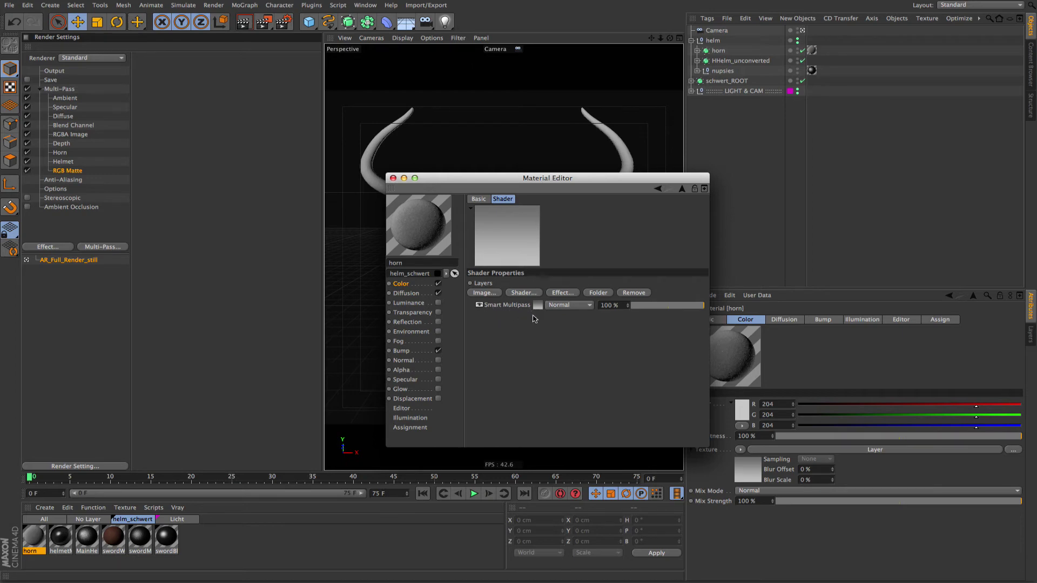
Step: Add a second Tools4D Smart Multipass shader to the horn's Layer shader and place it beneath the existing one
{"action": "left_click", "coordinate": [519, 293]}
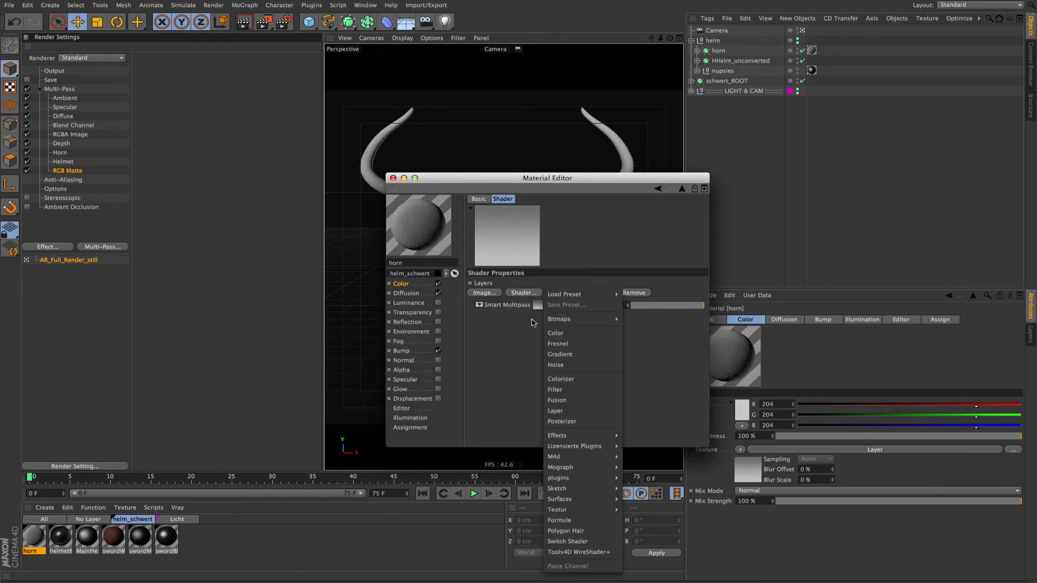
{"action": "mouse_move", "coordinate": [596, 447]}
{"action": "mouse_move", "coordinate": [643, 466]}
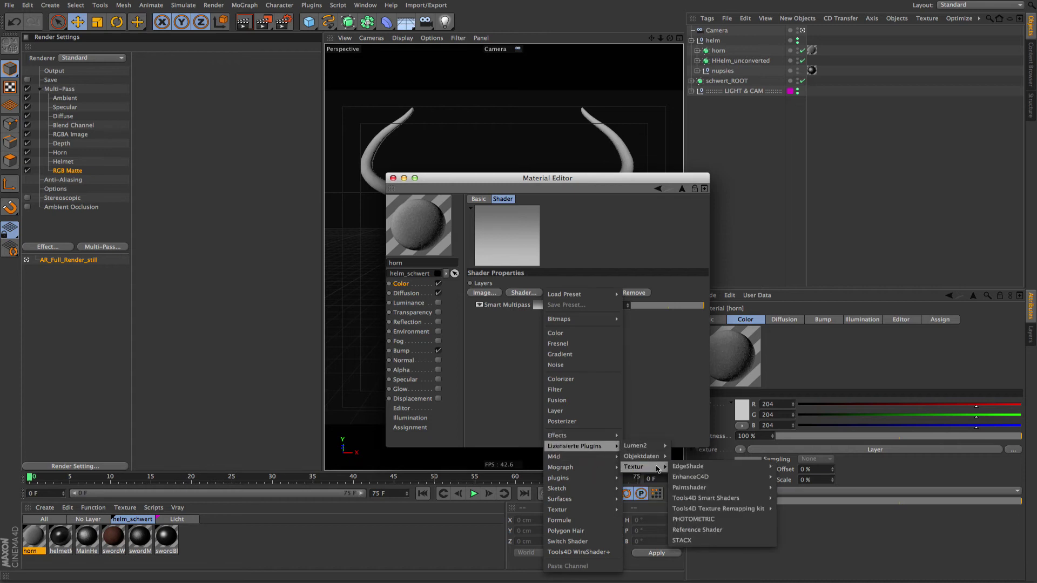
{"action": "mouse_move", "coordinate": [718, 509]}
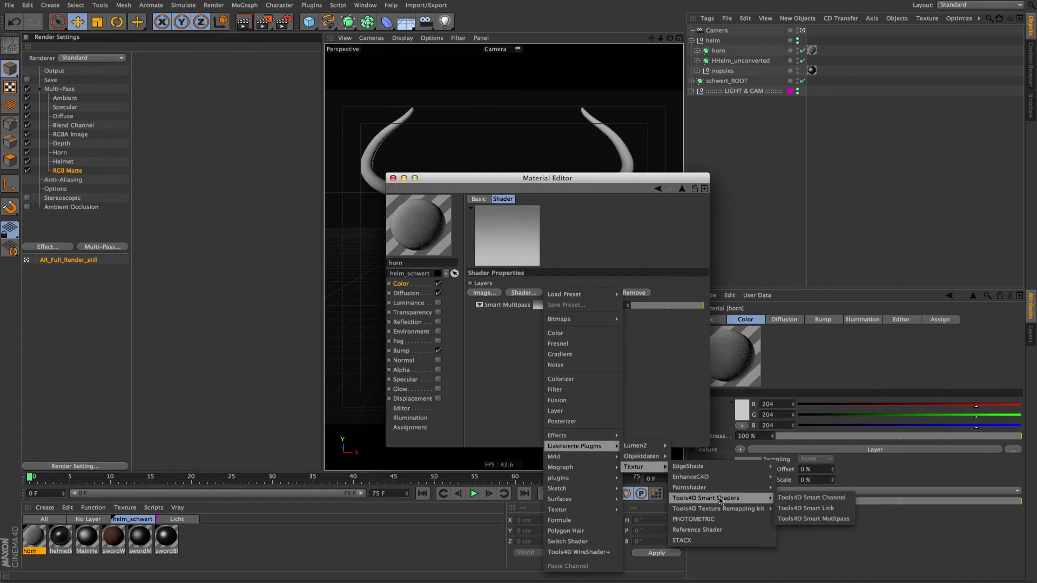
{"action": "left_click", "coordinate": [795, 519]}
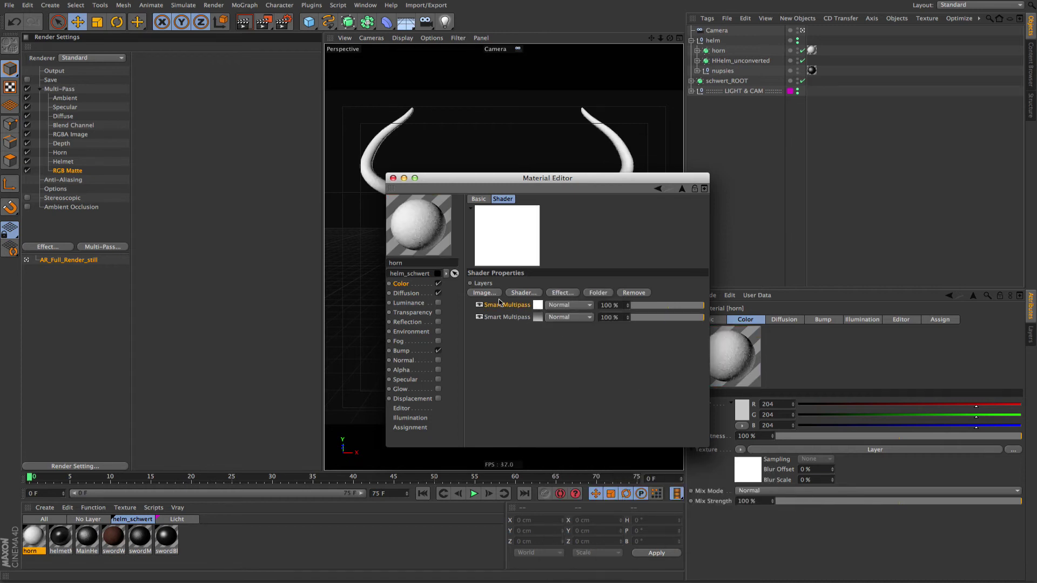
{"action": "left_click_drag", "start_coordinate": [504, 307], "coordinate": [511, 324]}
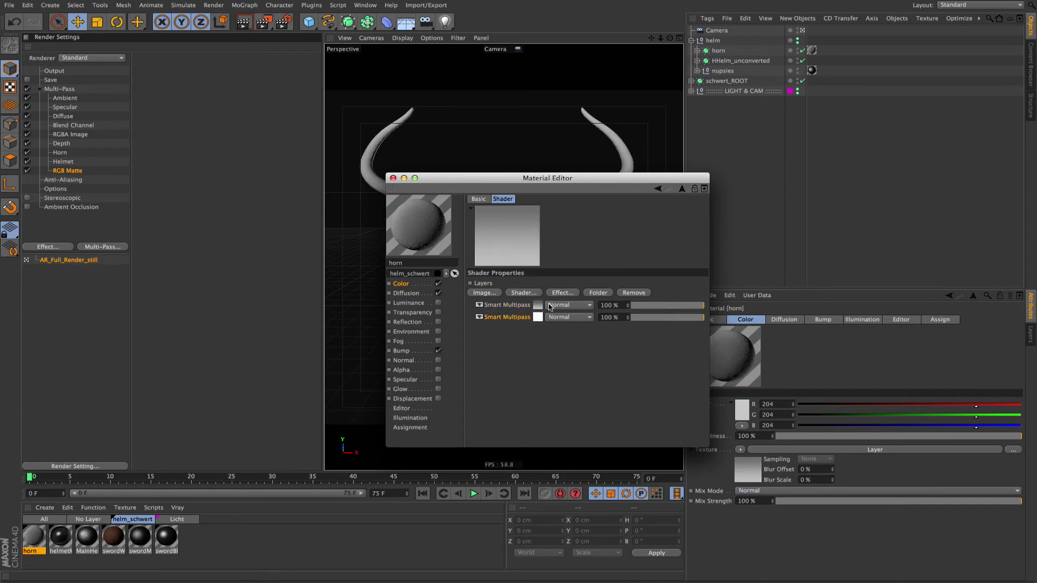
Step: Load a Color shader into the new Smart Multipass layer and set it to pure red, RGB 255, 0, 0
{"action": "left_click", "coordinate": [538, 317]}
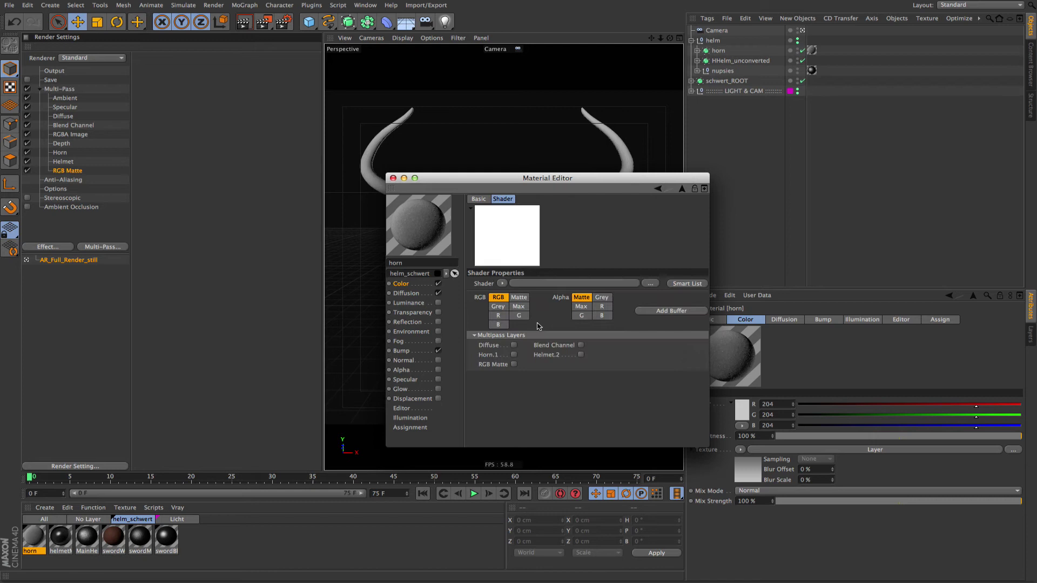
{"action": "left_click", "coordinate": [514, 283]}
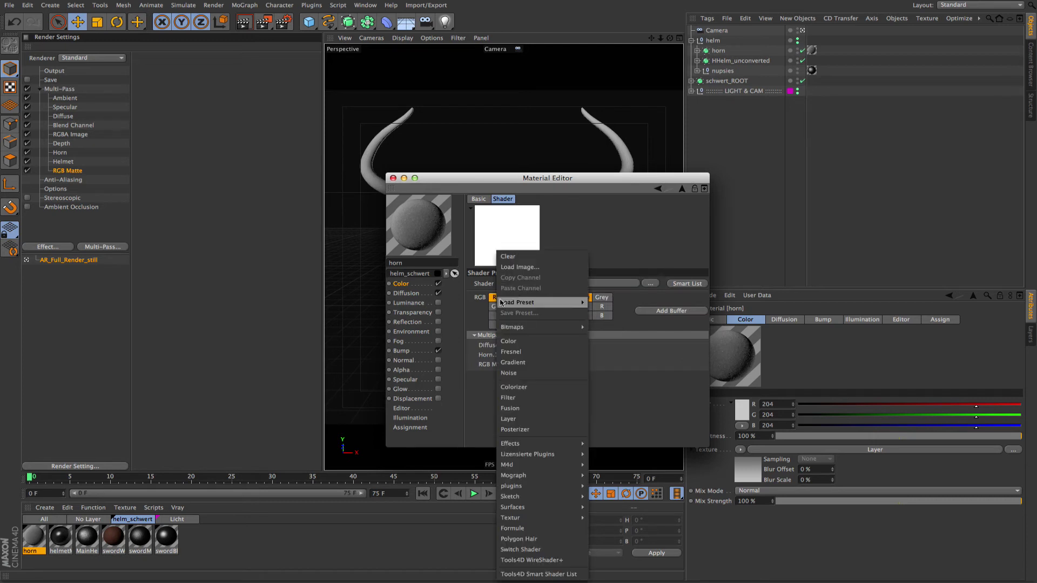
{"action": "left_click", "coordinate": [518, 341]}
{"action": "left_click", "coordinate": [517, 283]}
{"action": "left_click", "coordinate": [517, 295]}
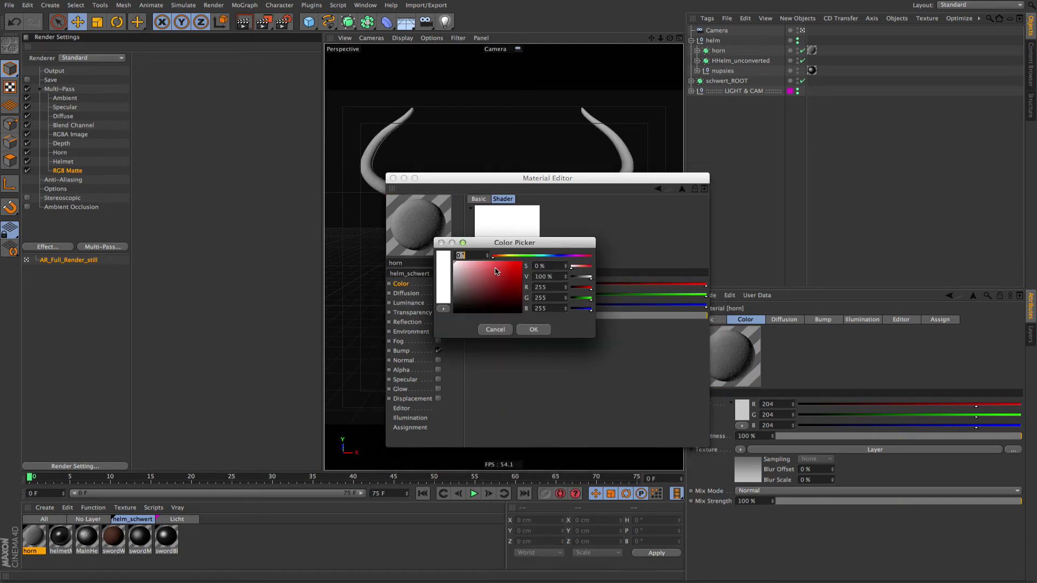
{"action": "left_click", "coordinate": [519, 261]}
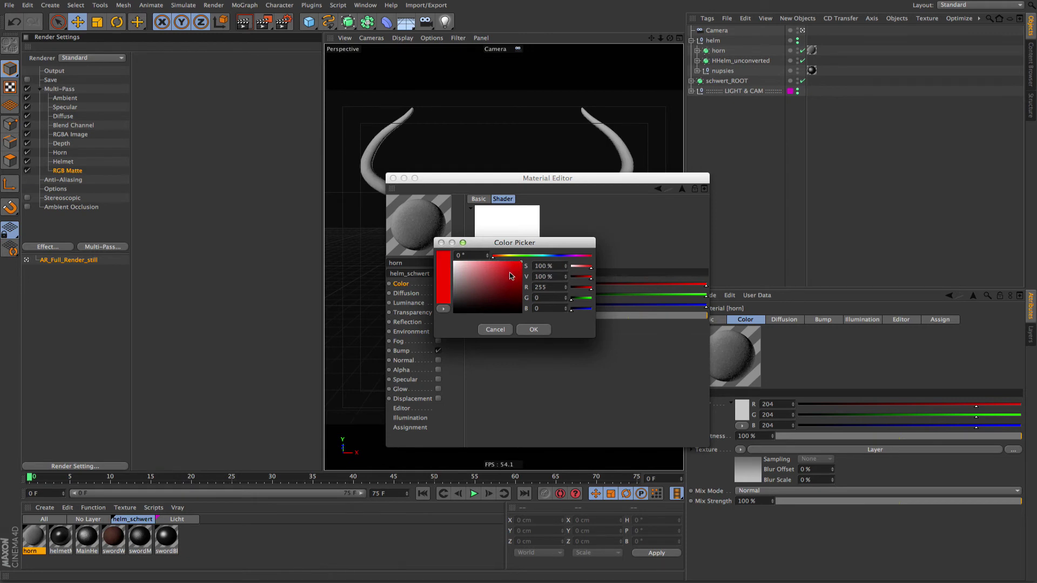
{"action": "key", "text": "Return"}
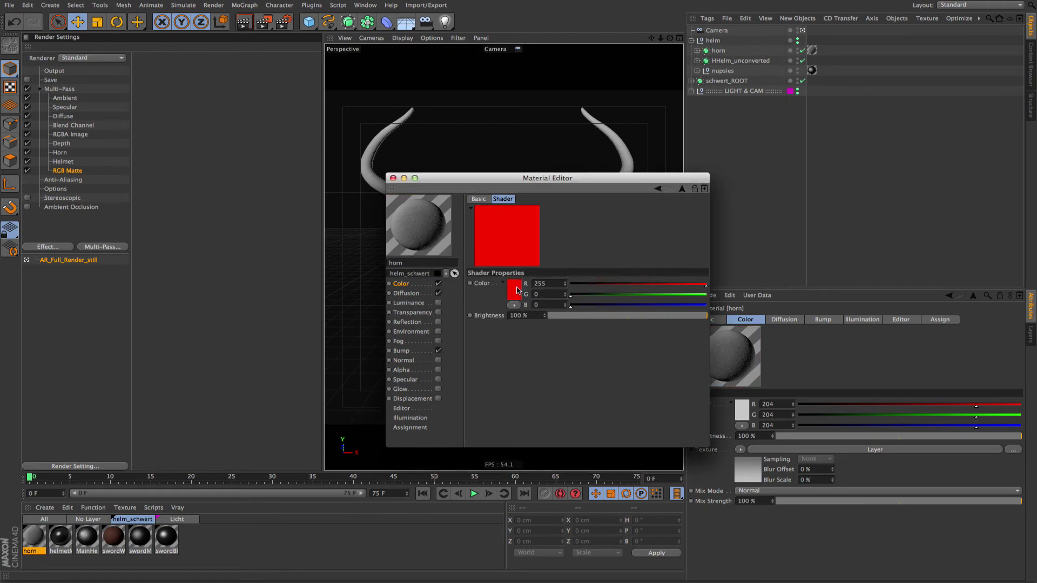
Step: Assign the horn's red Smart Multipass to the RGB Matte multipass layer and close the Material Editor
{"action": "left_click", "coordinate": [681, 188]}
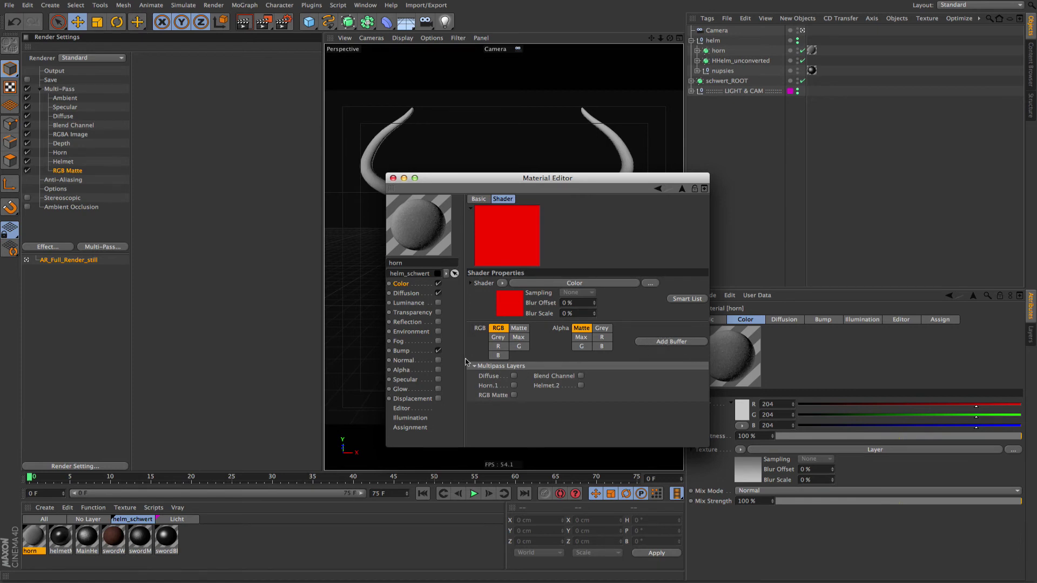
{"action": "left_click", "coordinate": [512, 395]}
{"action": "left_click", "coordinate": [392, 178]}
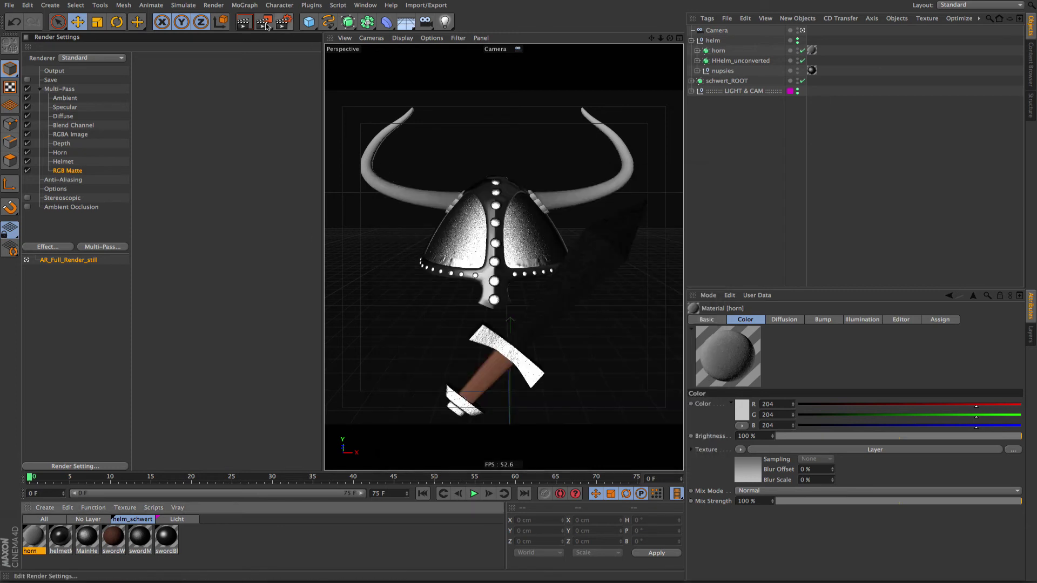
Step: Render the frame to the Picture Viewer, inspect the RGB Matte pass, and close the viewer
{"action": "left_click", "coordinate": [264, 21]}
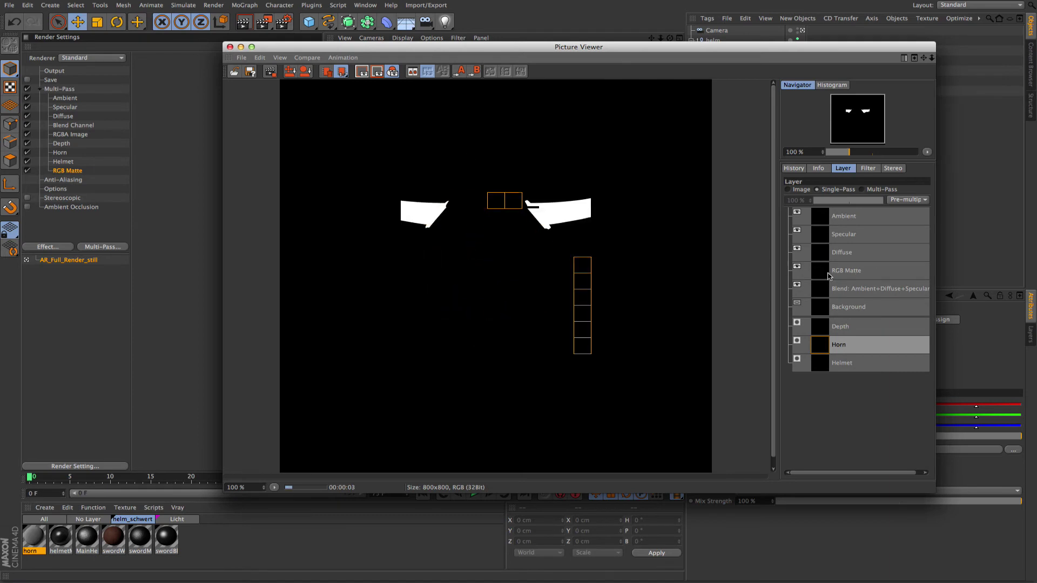
{"action": "left_click", "coordinate": [845, 273]}
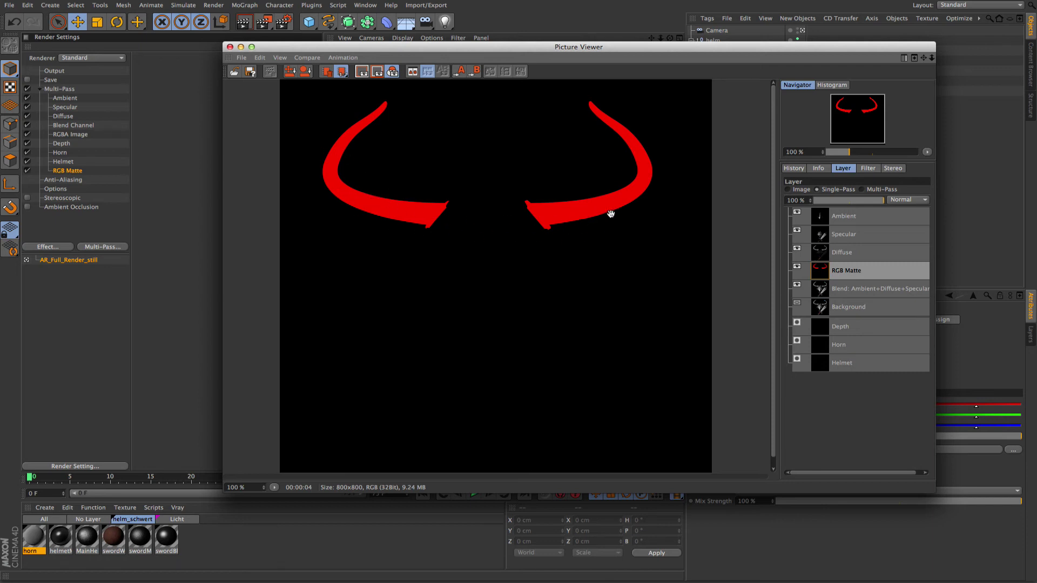
{"action": "left_click", "coordinate": [230, 48]}
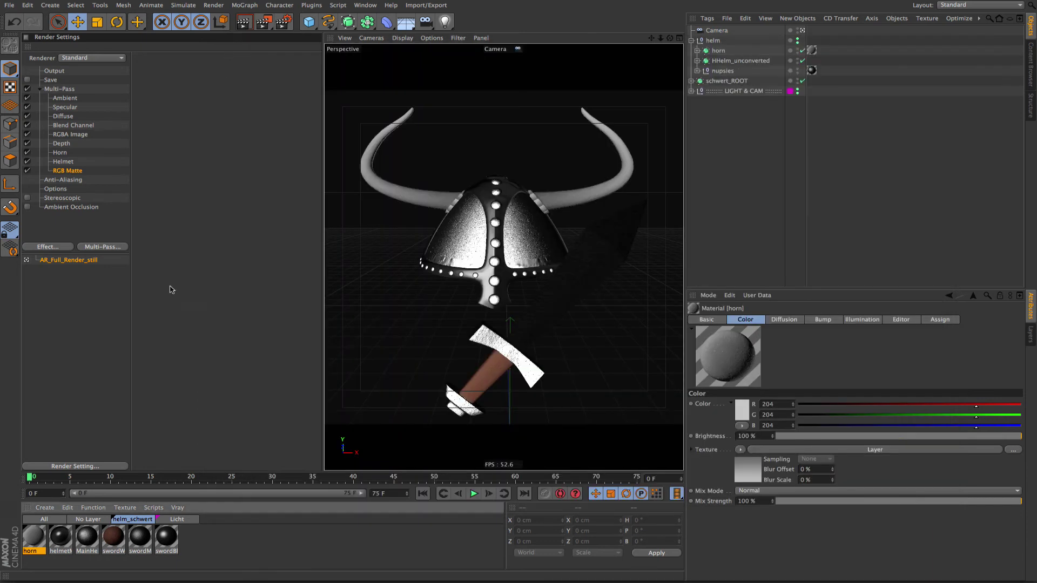
Step: Copy the channel of the red Smart Multipass layer from the horn material's Layer shader
{"action": "double_click", "coordinate": [61, 540]}
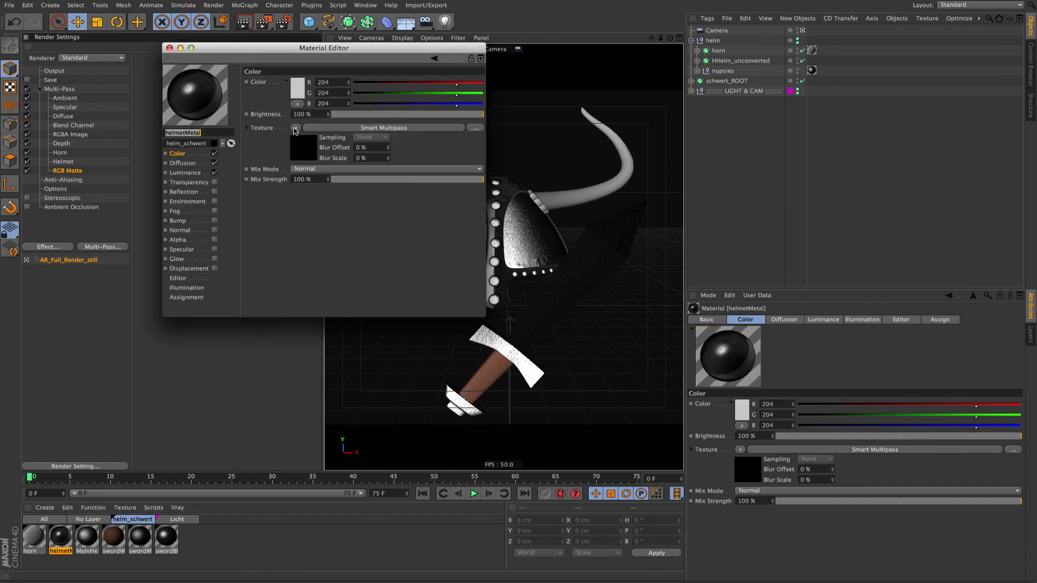
{"action": "left_click", "coordinate": [34, 538]}
{"action": "left_click", "coordinate": [313, 128]}
{"action": "left_click", "coordinate": [292, 189]}
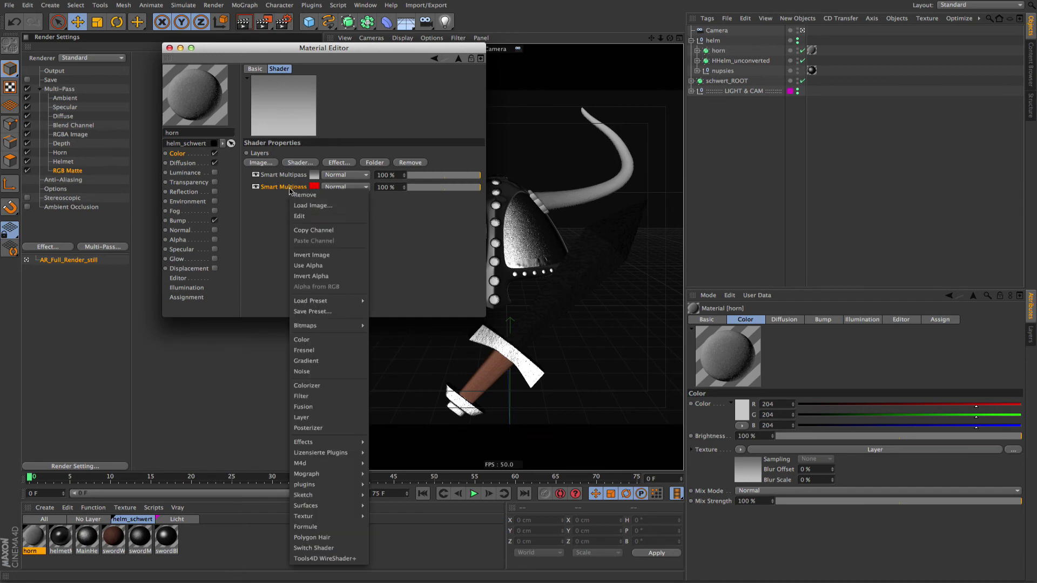
{"action": "left_click", "coordinate": [313, 231]}
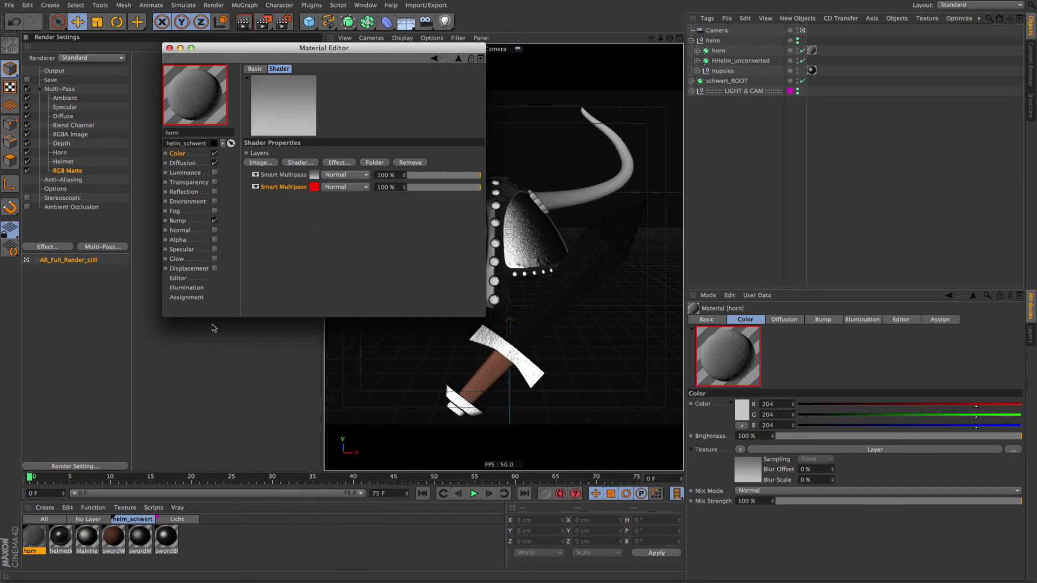
Step: Wrap the helmetMetal material's Color texture in a Layer shader and open its layer list
{"action": "left_click", "coordinate": [61, 537]}
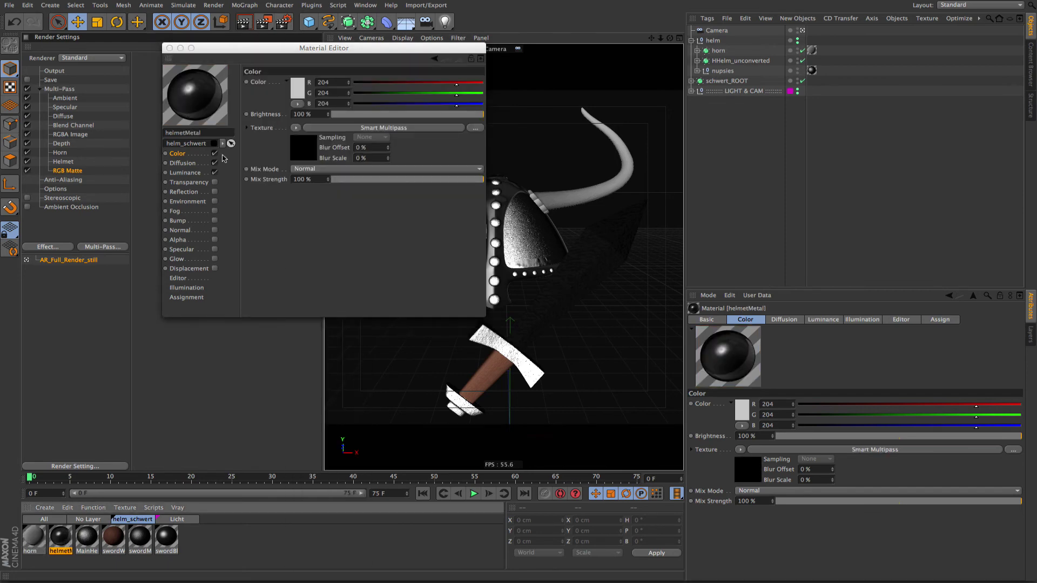
{"action": "left_click", "coordinate": [295, 128]}
{"action": "left_click", "coordinate": [295, 128]}
{"action": "left_click", "coordinate": [296, 128]}
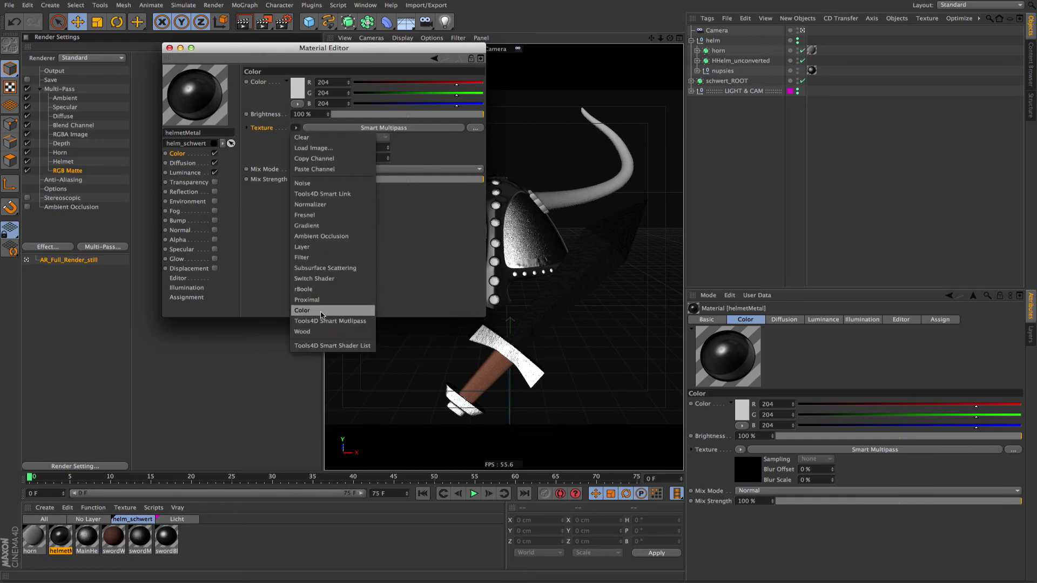
{"action": "left_click", "coordinate": [313, 247]}
{"action": "left_click", "coordinate": [320, 128]}
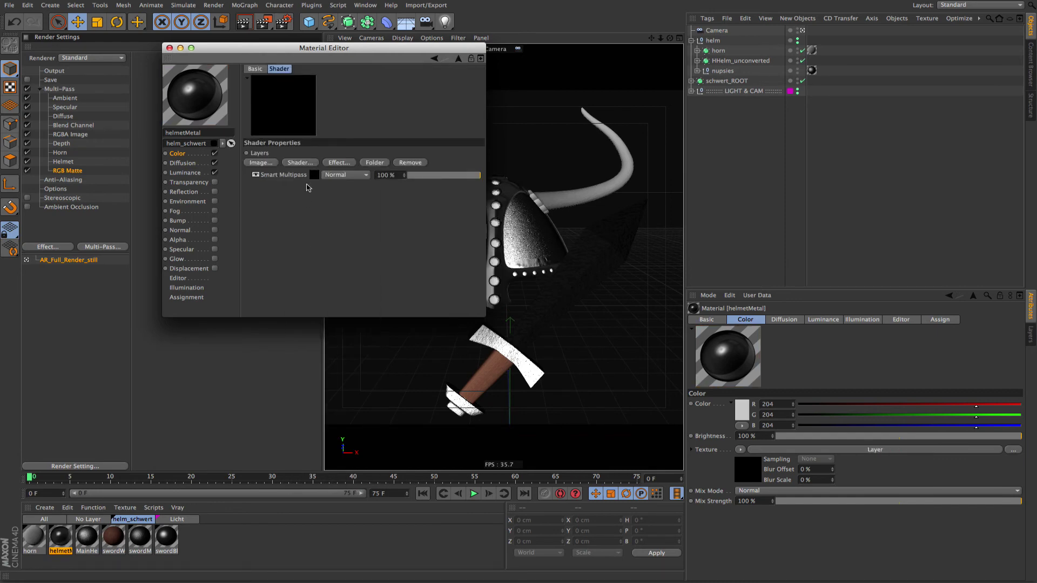
Step: Paste the copied Smart Multipass channel into helmetMetal's Layer shader and place it beneath the existing black Smart Multipass
{"action": "left_click", "coordinate": [301, 163]}
{"action": "left_click", "coordinate": [351, 436]}
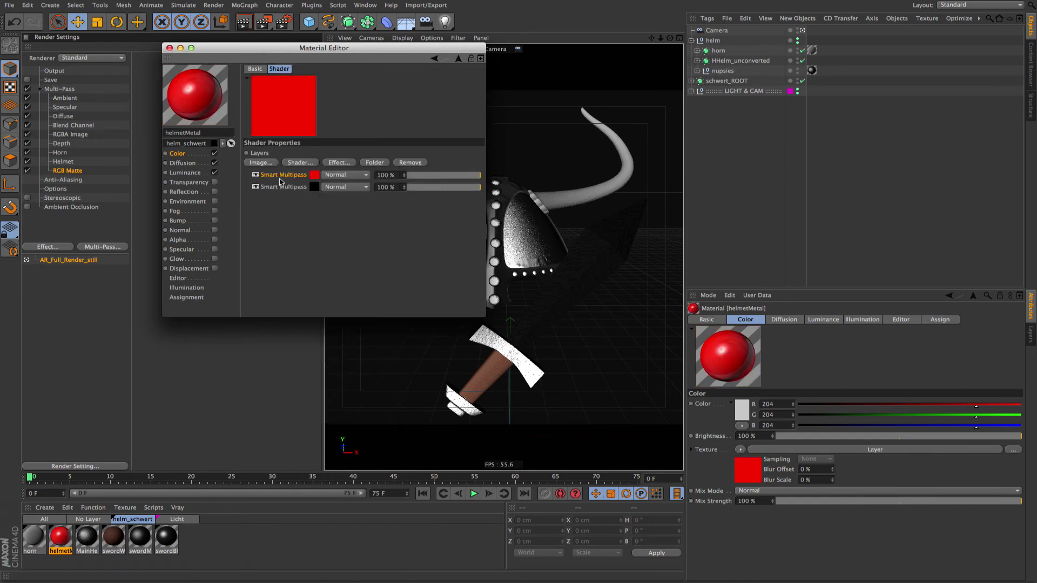
{"action": "left_click_drag", "start_coordinate": [280, 182], "coordinate": [287, 193]}
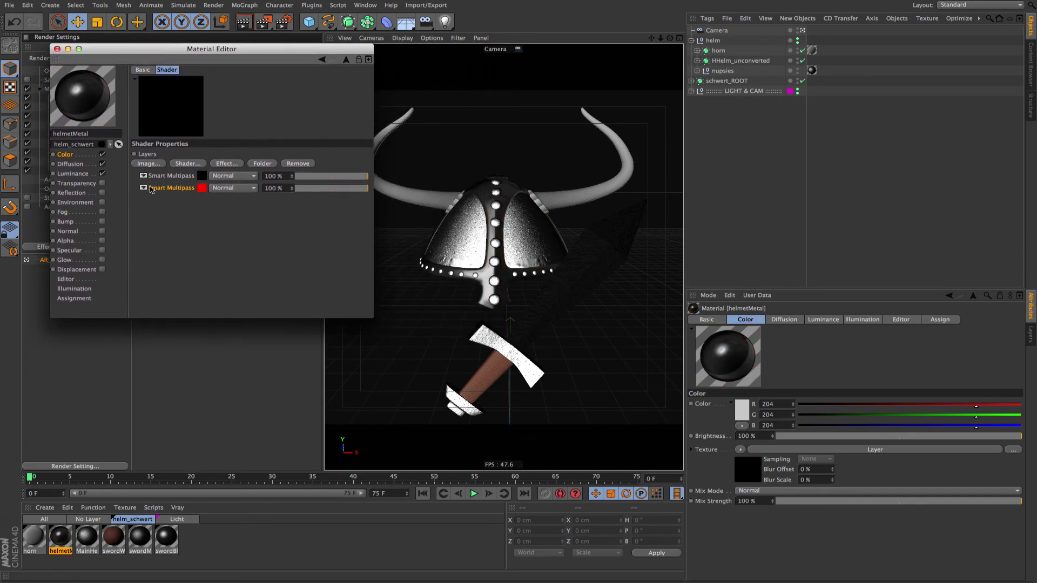
{"action": "left_click_drag", "start_coordinate": [151, 189], "coordinate": [153, 174]}
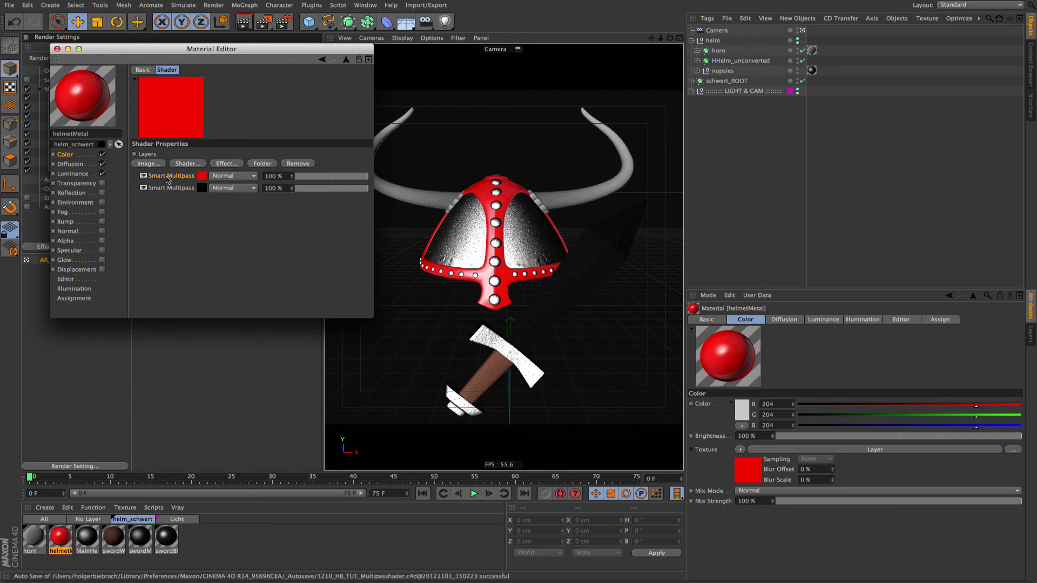
{"action": "left_click_drag", "start_coordinate": [168, 178], "coordinate": [167, 192]}
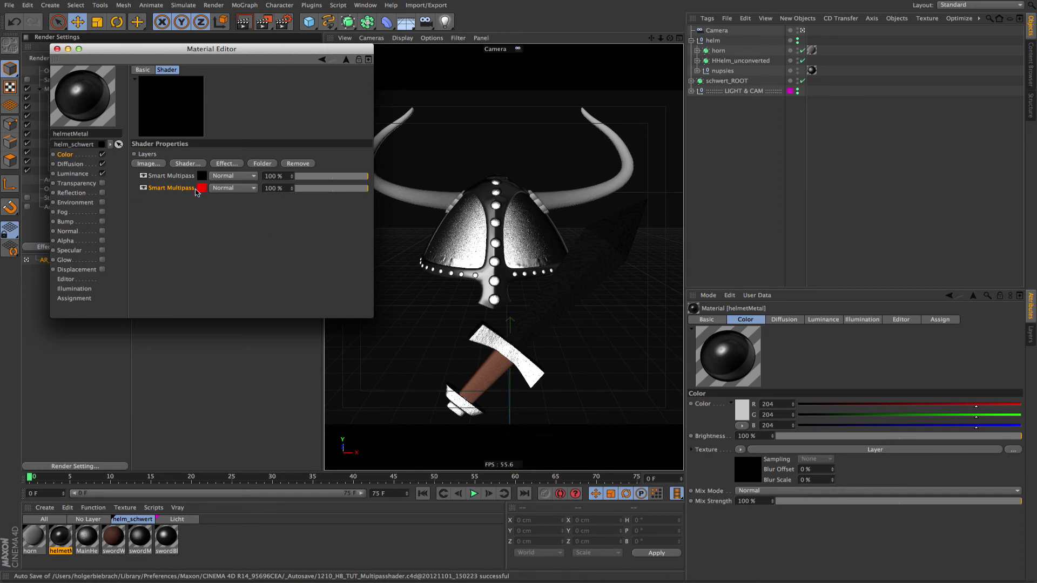
{"action": "left_click_drag", "start_coordinate": [131, 49], "coordinate": [308, 91]}
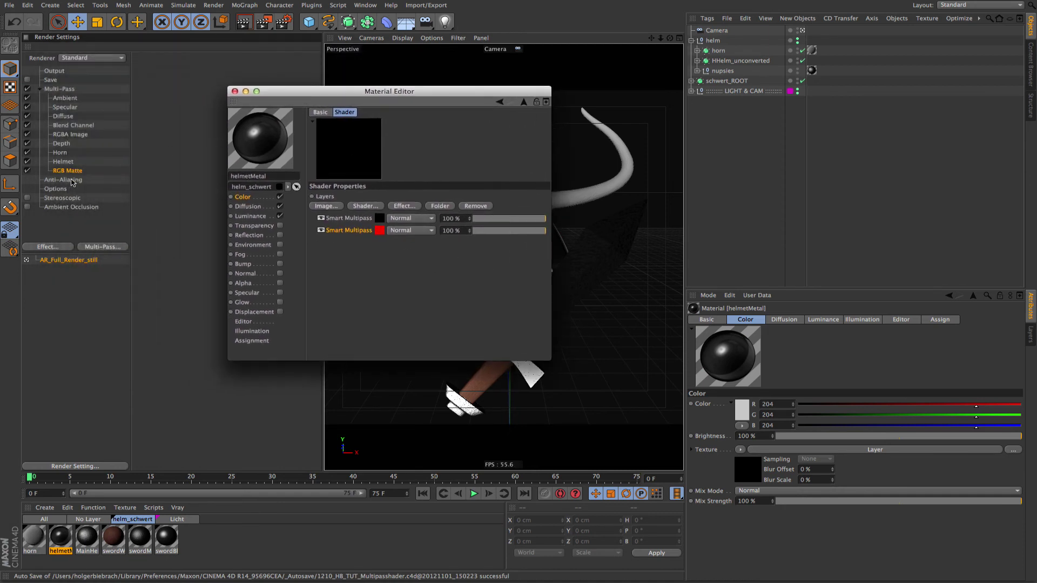
Step: Set helmetMetal's pasted Smart Multipass colour to yellow (RGB 255, 204, 0) and close the Material Editor
{"action": "left_click", "coordinate": [379, 231]}
{"action": "scroll", "coordinate": [355, 221], "scroll_direction": "down", "scroll_amount": 2}
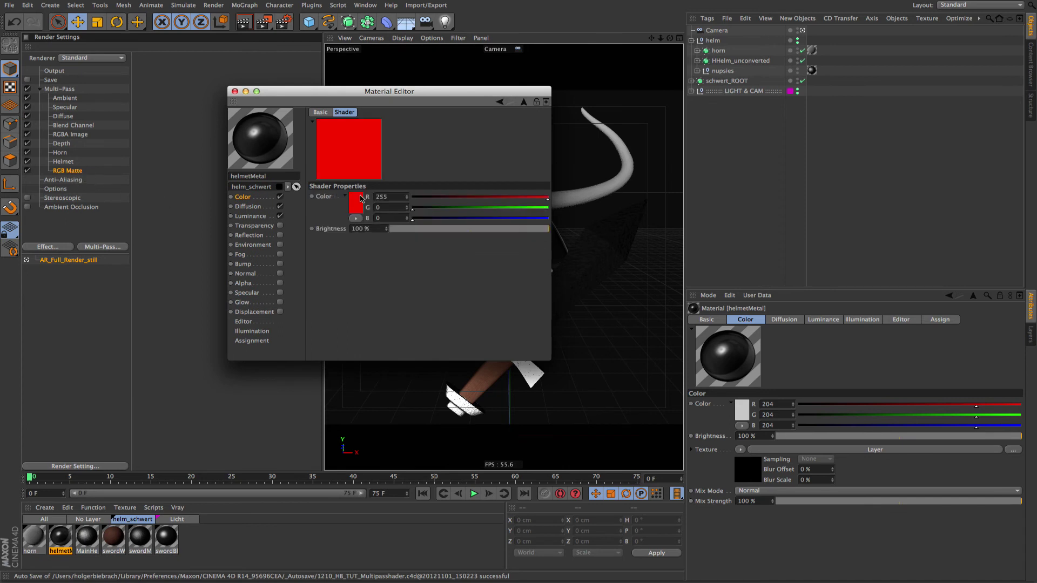
{"action": "left_click", "coordinate": [362, 199]}
{"action": "left_click", "coordinate": [349, 166]}
{"action": "left_click", "coordinate": [377, 240]}
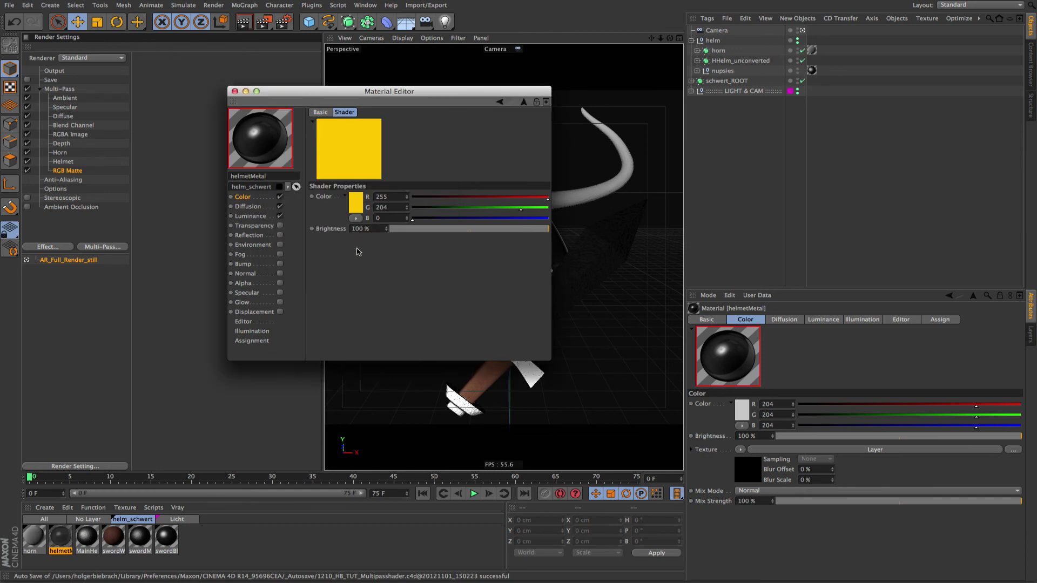
{"action": "left_click", "coordinate": [234, 91]}
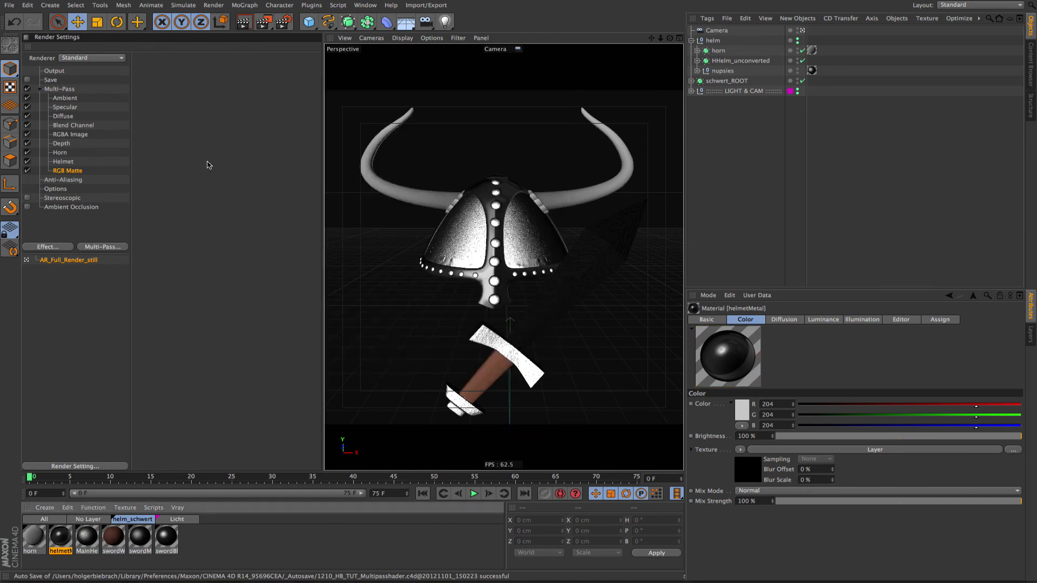
Step: Wrap the MainHelmet material's Color texture in a Layer shader and paste the copied Smart Multipass beneath its Color layer
{"action": "double_click", "coordinate": [87, 536]}
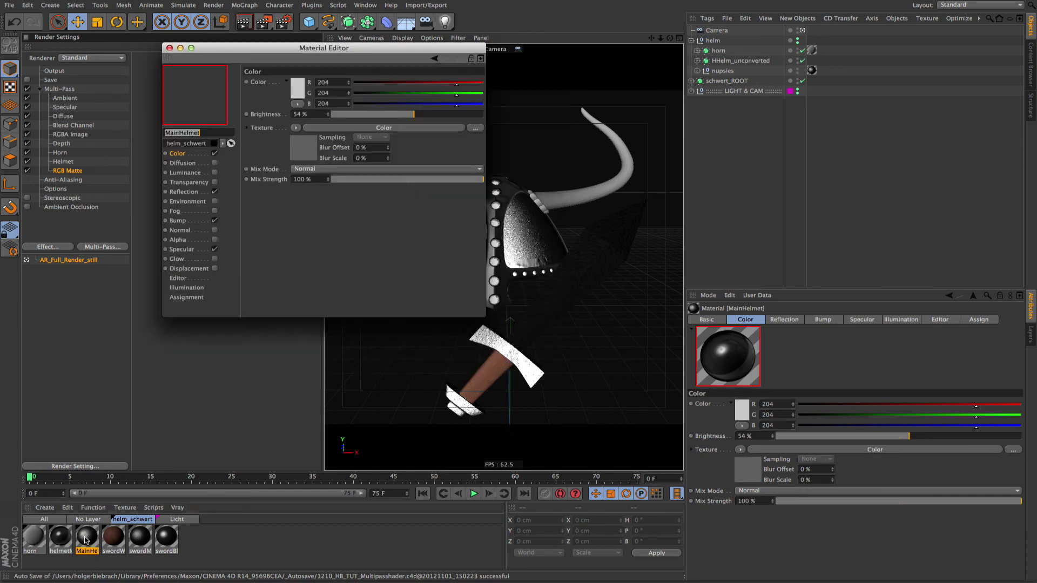
{"action": "left_click", "coordinate": [296, 128]}
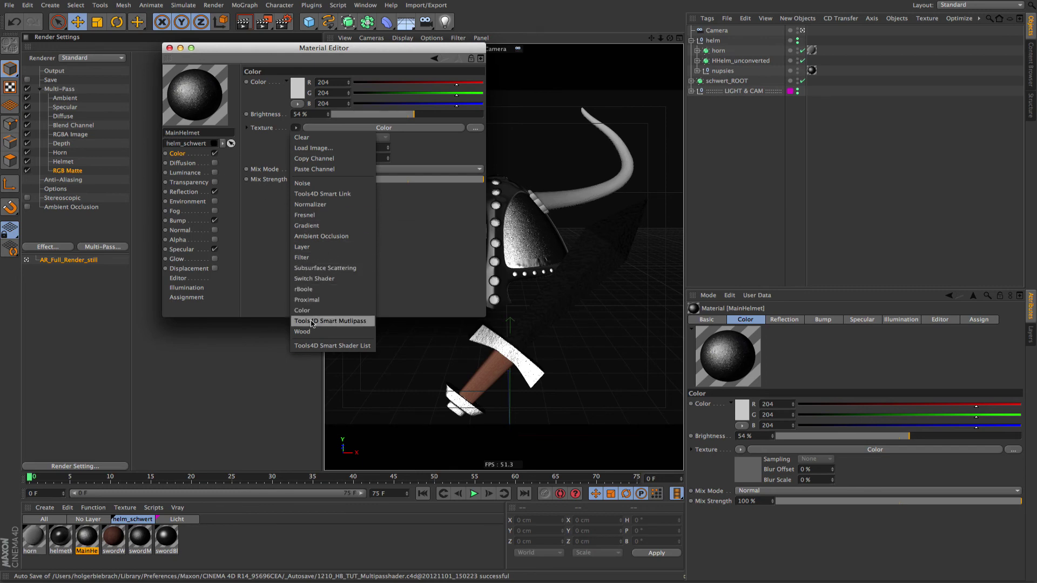
{"action": "left_click", "coordinate": [301, 249]}
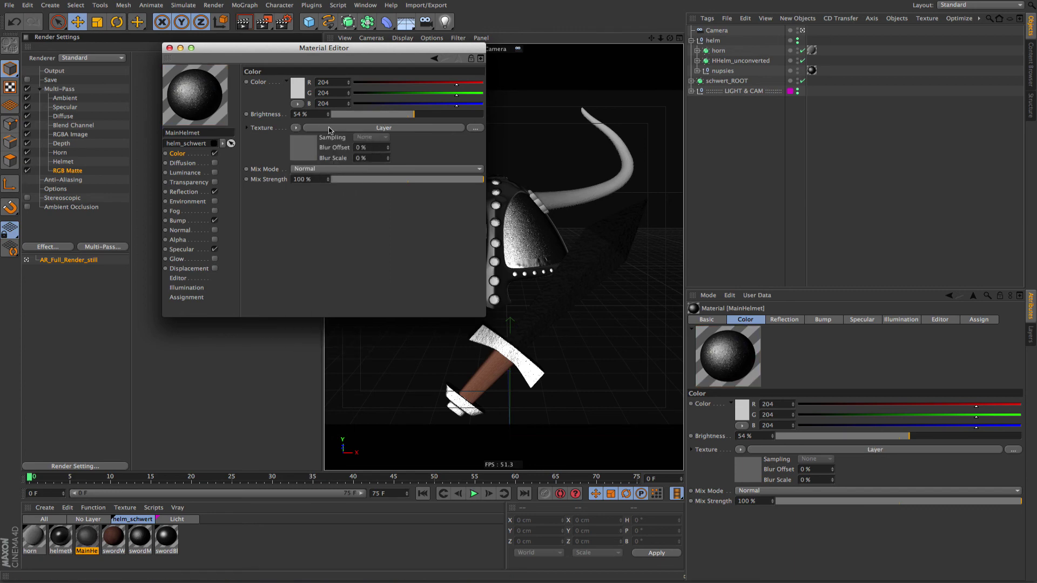
{"action": "left_click", "coordinate": [297, 162]}
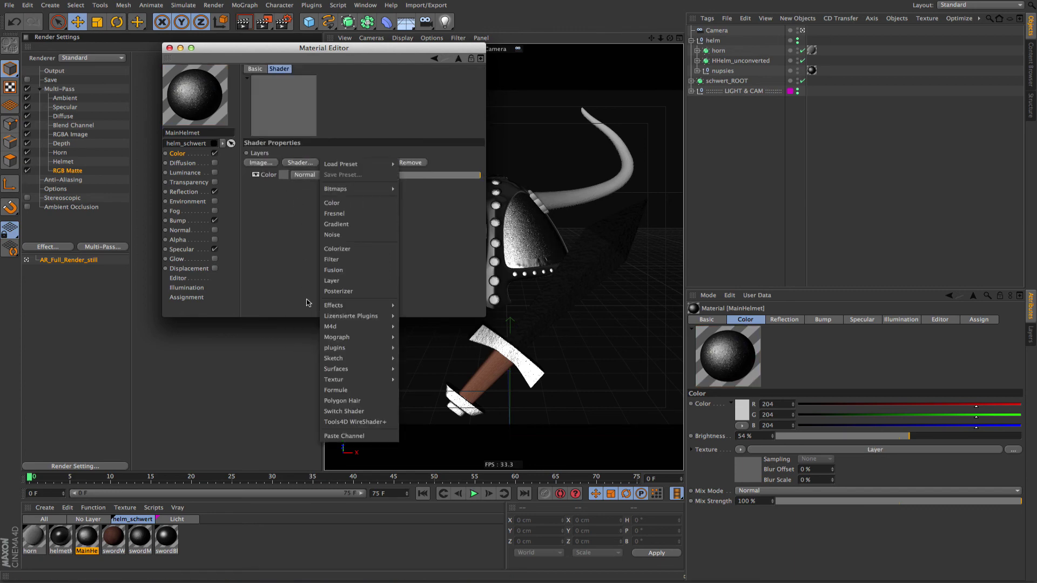
{"action": "left_click", "coordinate": [339, 437]}
{"action": "left_click_drag", "start_coordinate": [314, 178], "coordinate": [300, 199]}
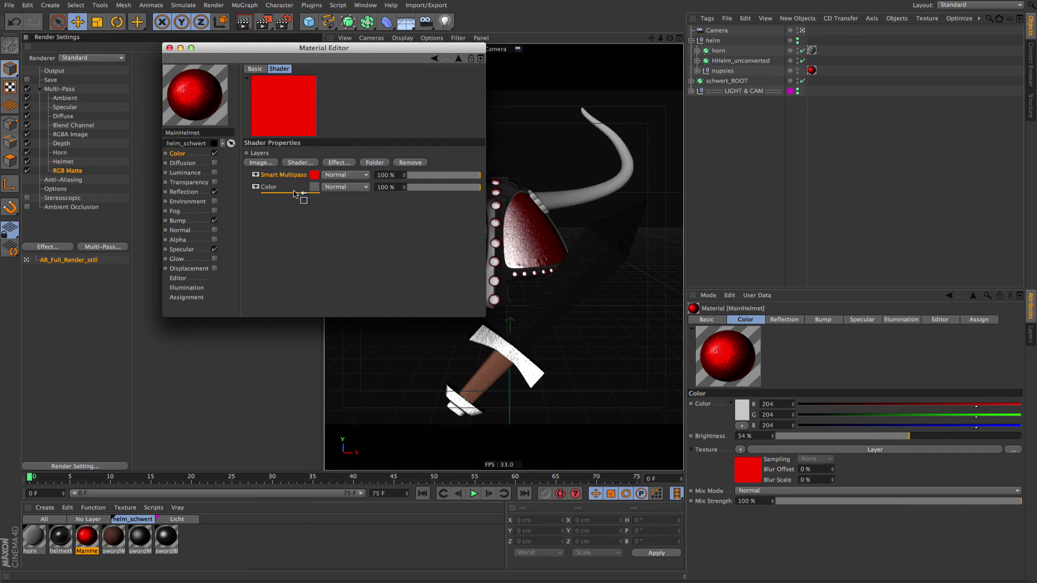
Step: Set MainHelmet's Smart Multipass colour to cyan (RGB 0, 216, 255) and close the Material Editor
{"action": "left_click", "coordinate": [313, 187]}
{"action": "left_click", "coordinate": [297, 179]}
{"action": "left_click", "coordinate": [303, 176]}
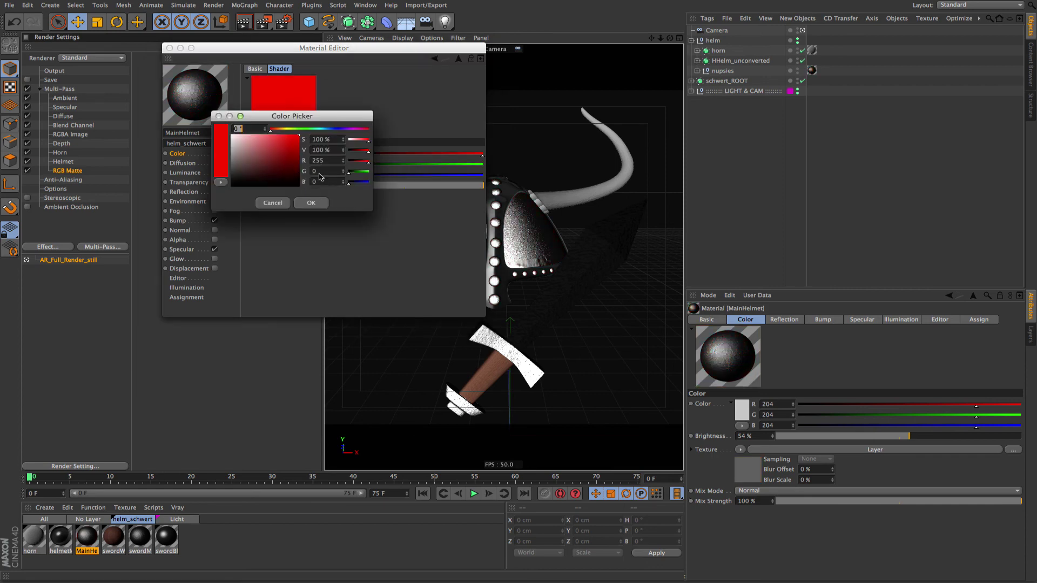
{"action": "left_click", "coordinate": [322, 130]}
{"action": "left_click", "coordinate": [311, 202]}
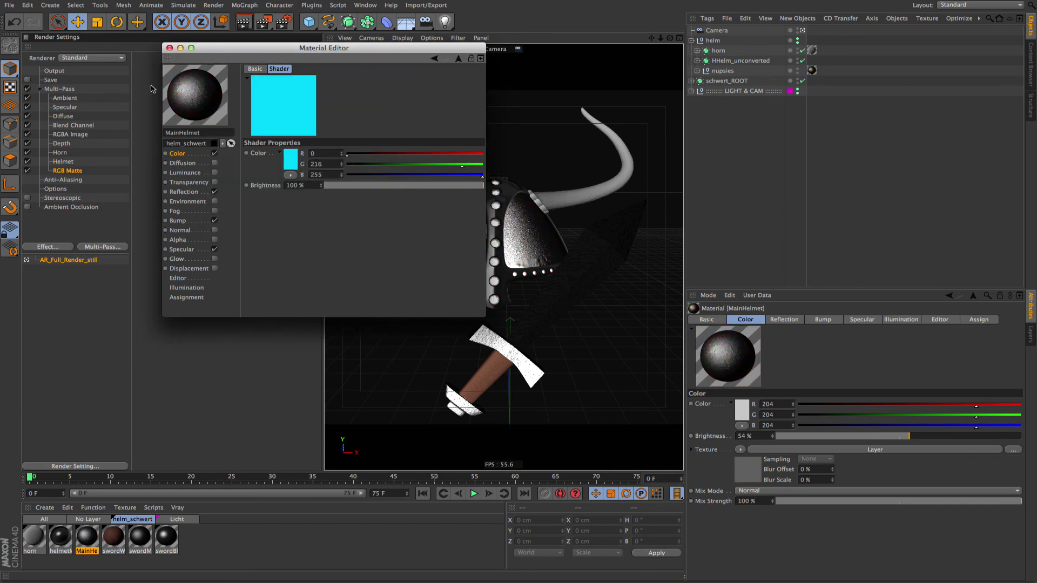
{"action": "left_click", "coordinate": [169, 48]}
Step: Wrap the swordWood material's Fusion texture in a Layer shader and paste the copied Smart Multipass beneath the Fusion layer
{"action": "double_click", "coordinate": [112, 536]}
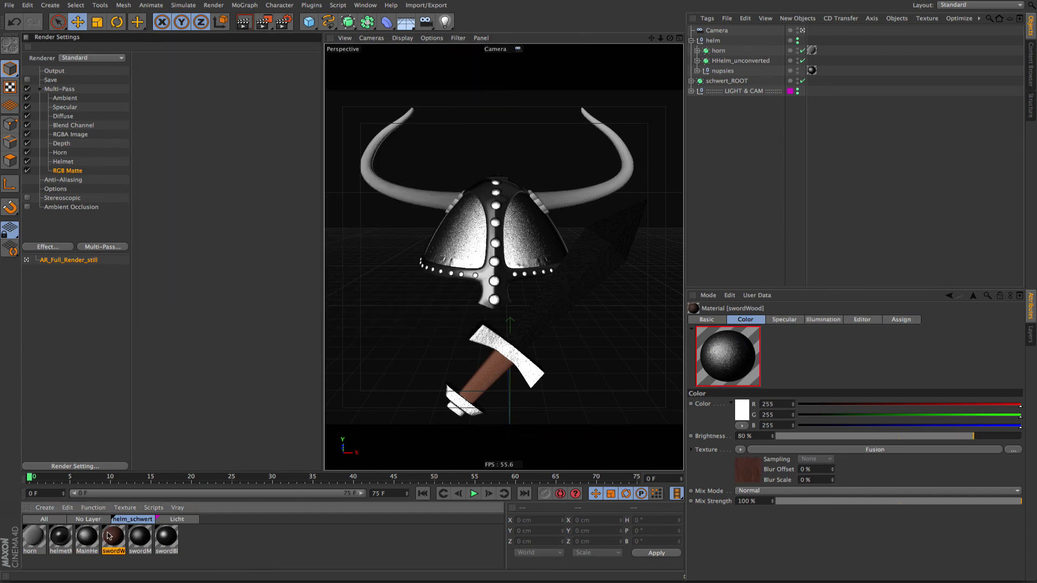
{"action": "left_click", "coordinate": [296, 128]}
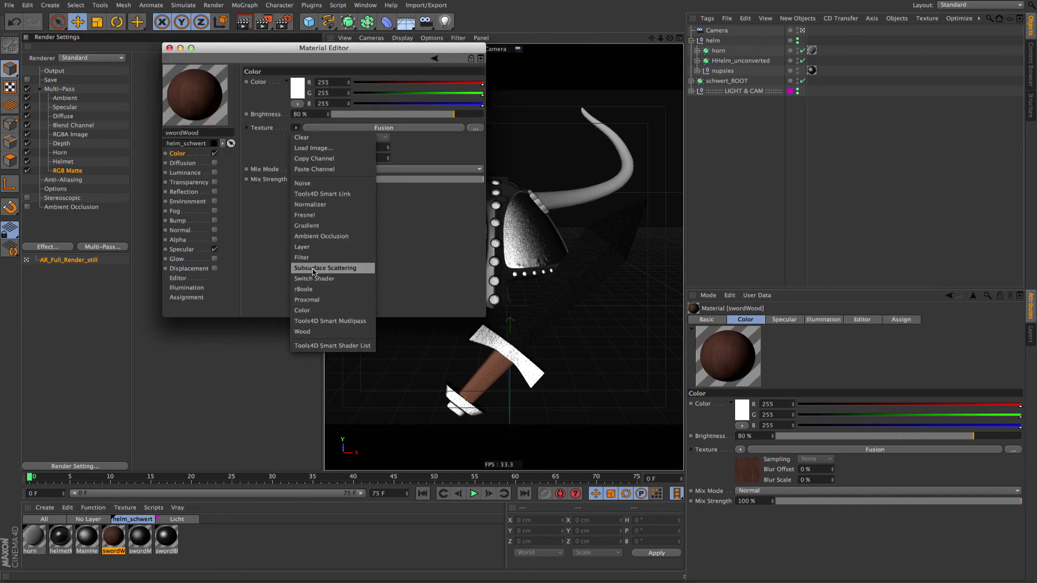
{"action": "left_click", "coordinate": [302, 246]}
{"action": "left_click", "coordinate": [324, 128]}
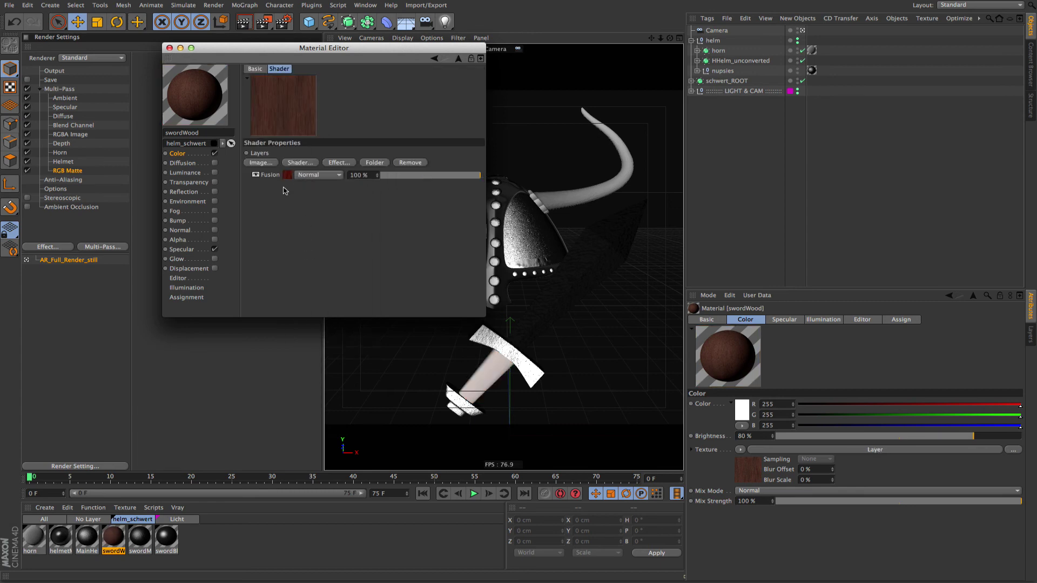
{"action": "left_click", "coordinate": [300, 163]}
{"action": "left_click", "coordinate": [342, 436]}
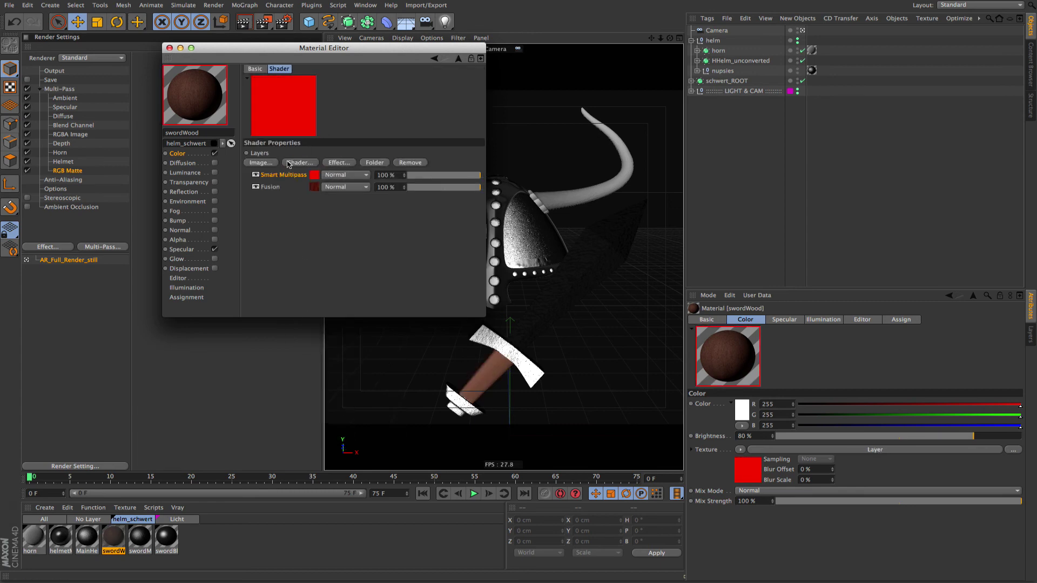
{"action": "left_click", "coordinate": [310, 201]}
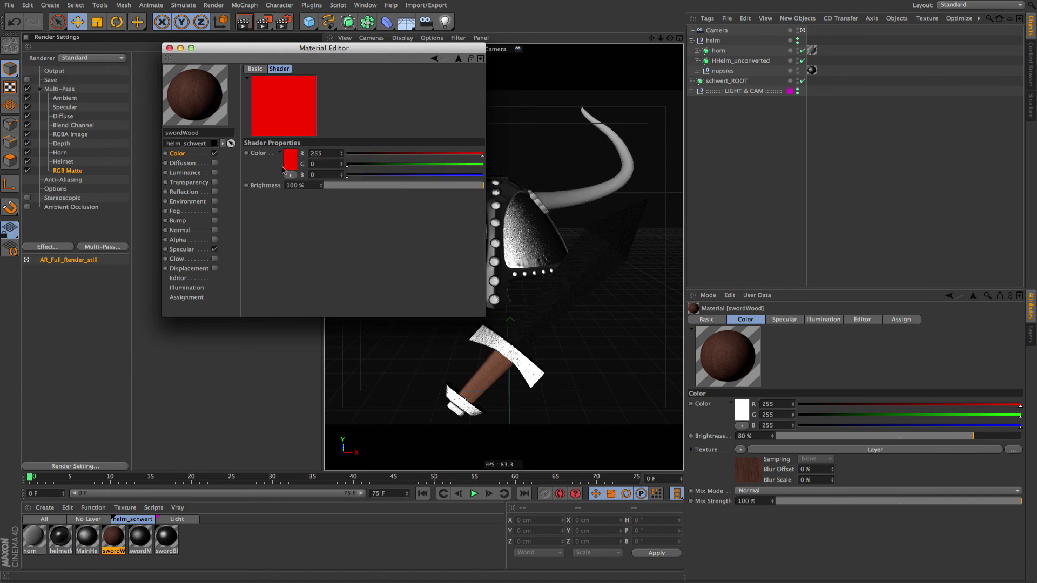
Step: Set swordWood's Smart Multipass colour to magenta (RGB 229, 0, 255) and close the Material Editor
{"action": "left_click", "coordinate": [297, 163]}
{"action": "left_click", "coordinate": [329, 125]}
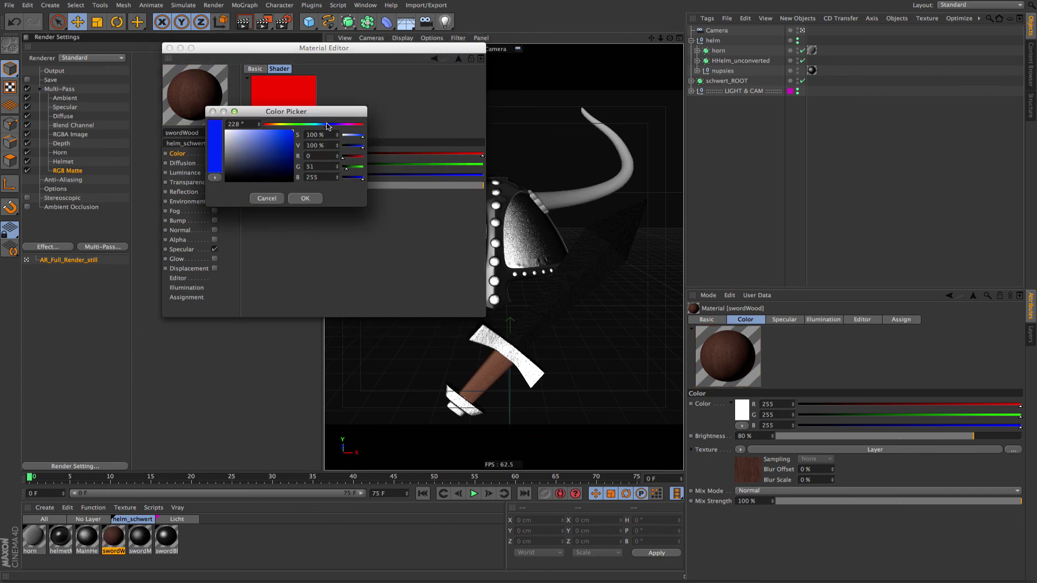
{"action": "left_click", "coordinate": [345, 125]}
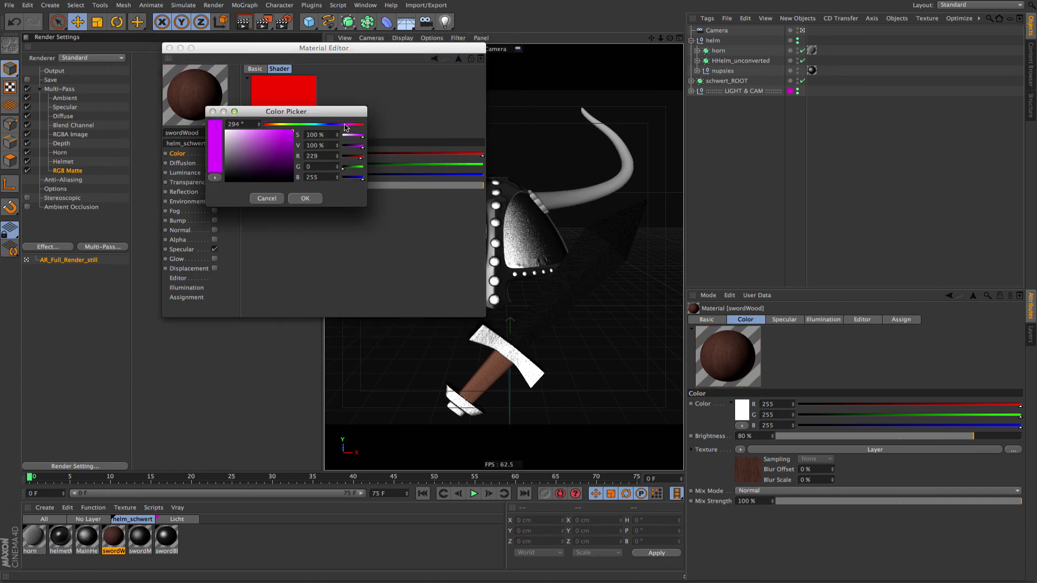
{"action": "left_click", "coordinate": [305, 198]}
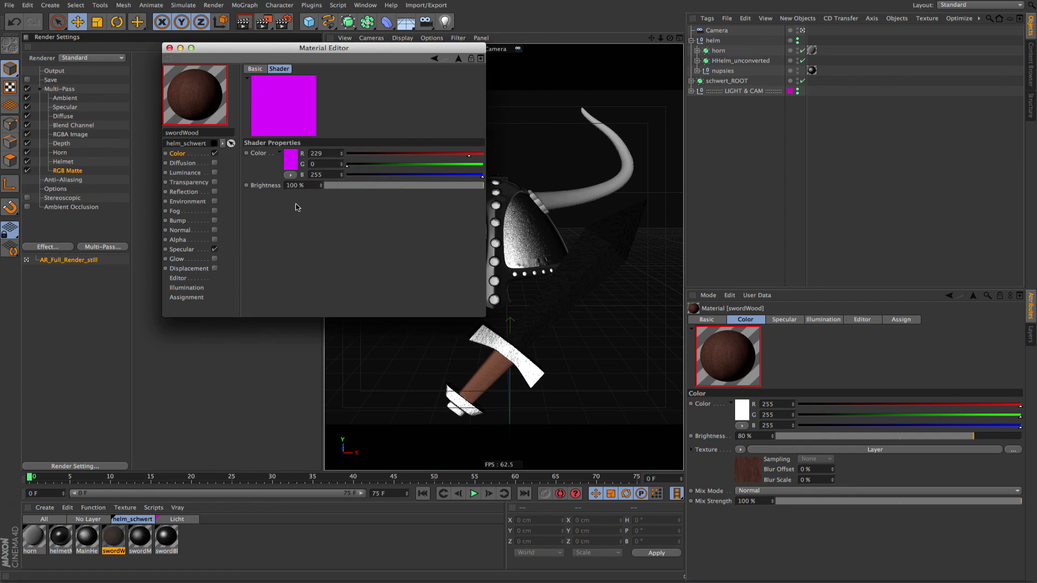
{"action": "left_click", "coordinate": [177, 154]}
{"action": "left_click", "coordinate": [295, 155]}
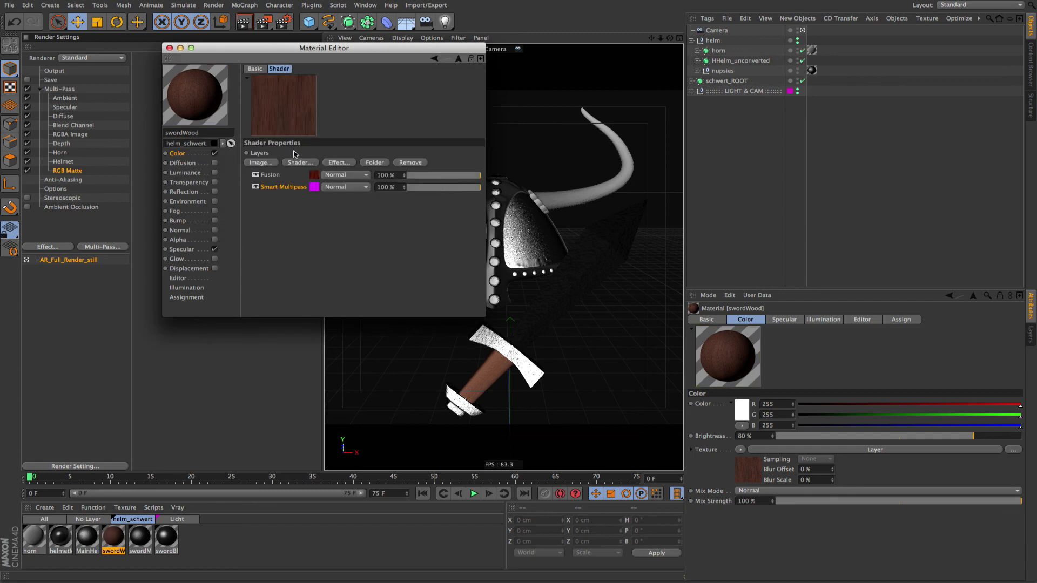
{"action": "left_click", "coordinate": [169, 48]}
Step: Render the frame to the Picture Viewer, inspect the RGB Matte pass's material colours, close the viewer, and clear the material from the attributes
{"action": "left_click", "coordinate": [263, 22]}
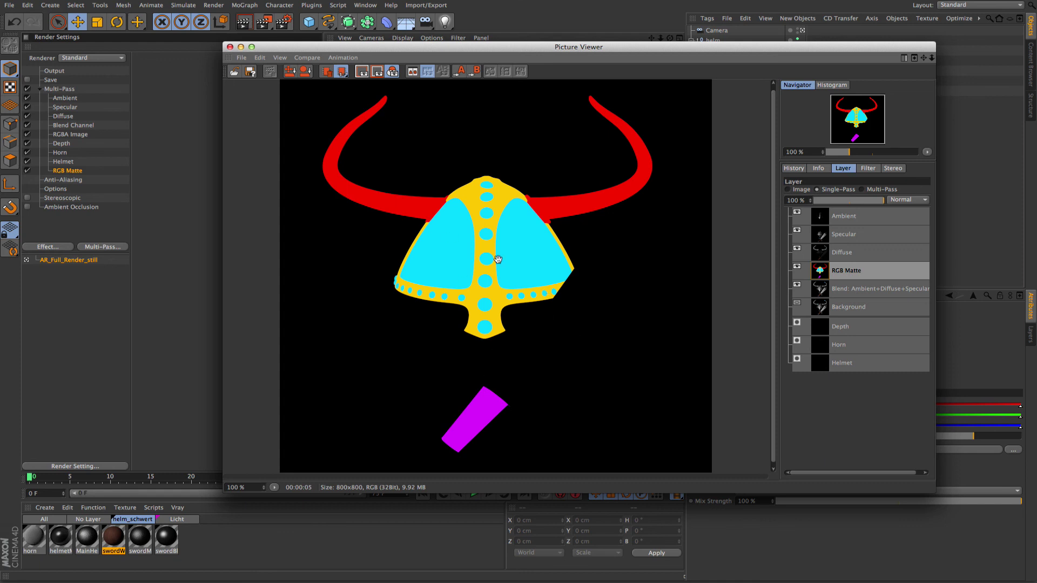
{"action": "left_click", "coordinate": [229, 48]}
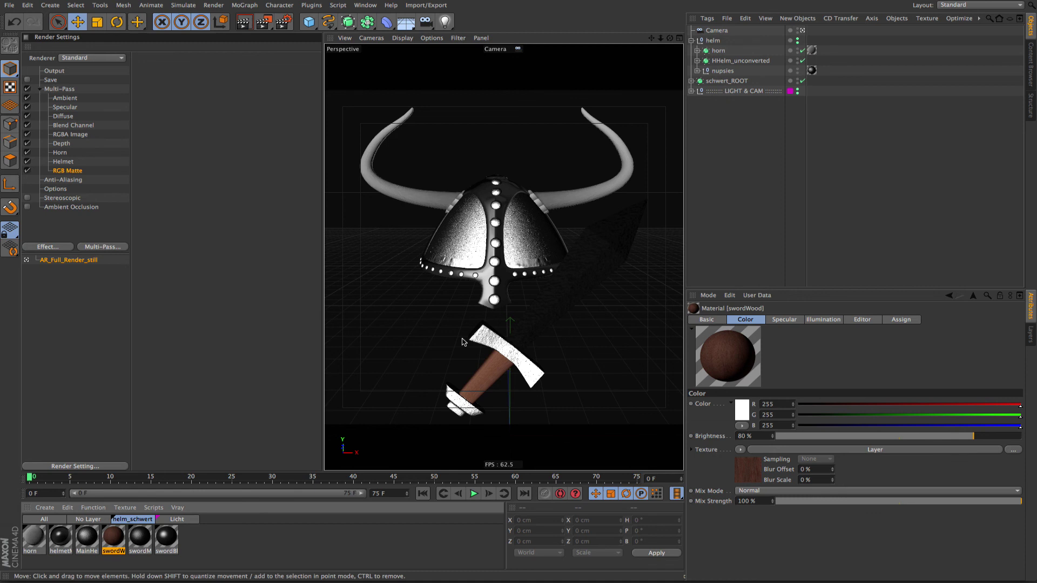
{"action": "left_click", "coordinate": [415, 204]}
{"action": "left_click", "coordinate": [401, 222]}
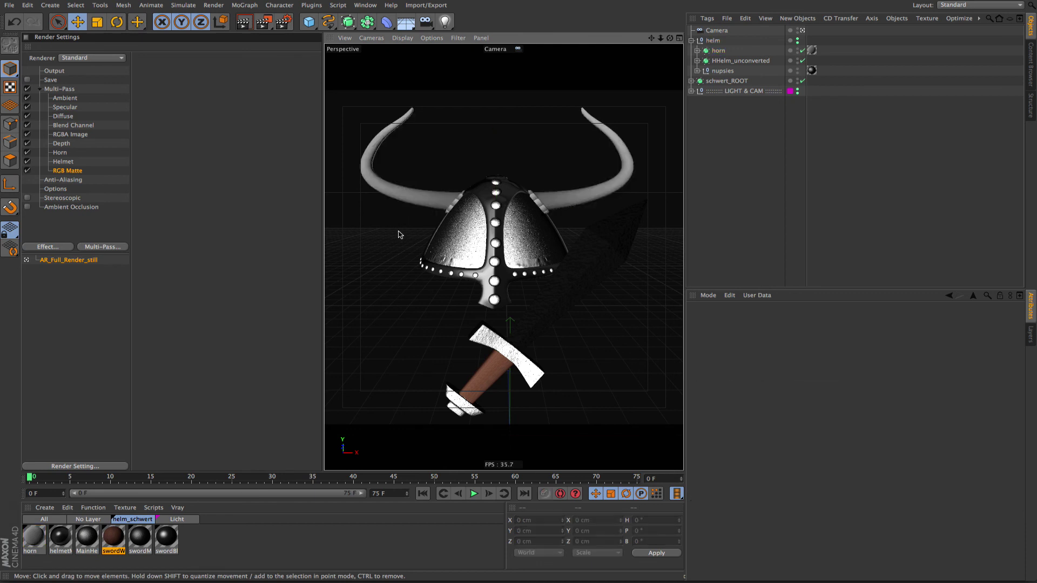